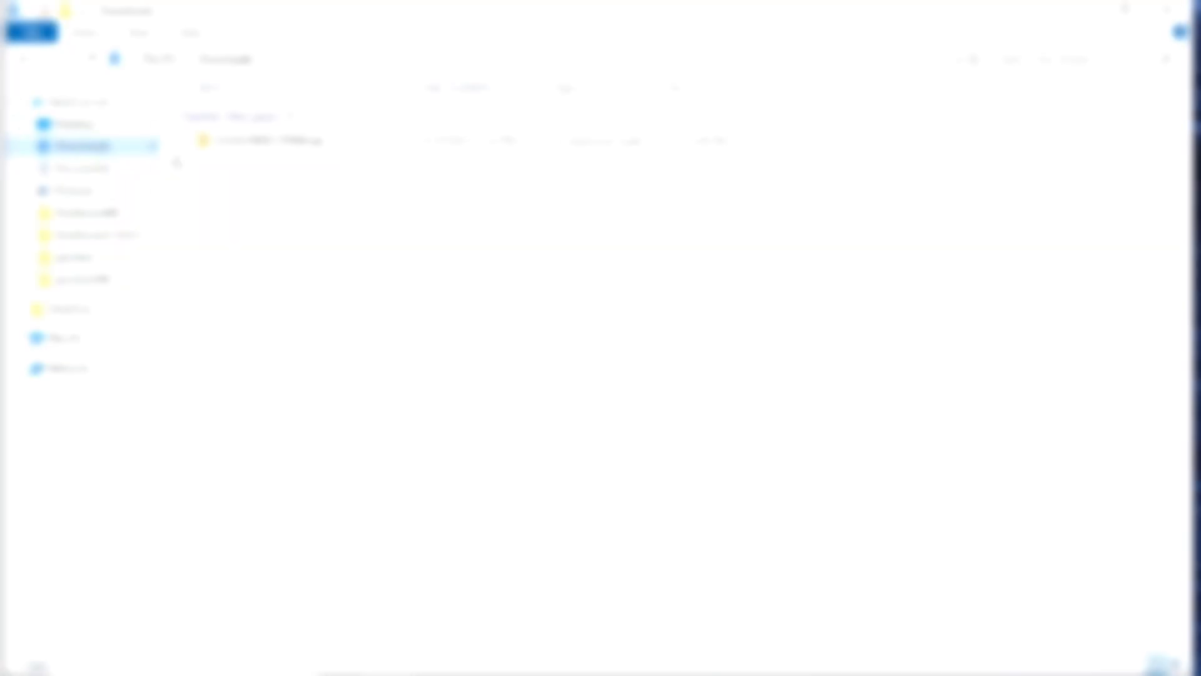
Step: Extract the 5.0.0.8-P8SD-FP008.zip archive into a folder of the same name in Downloads
{"action": "right_click", "coordinate": [285, 154]}
{"action": "left_click", "coordinate": [87, 229]}
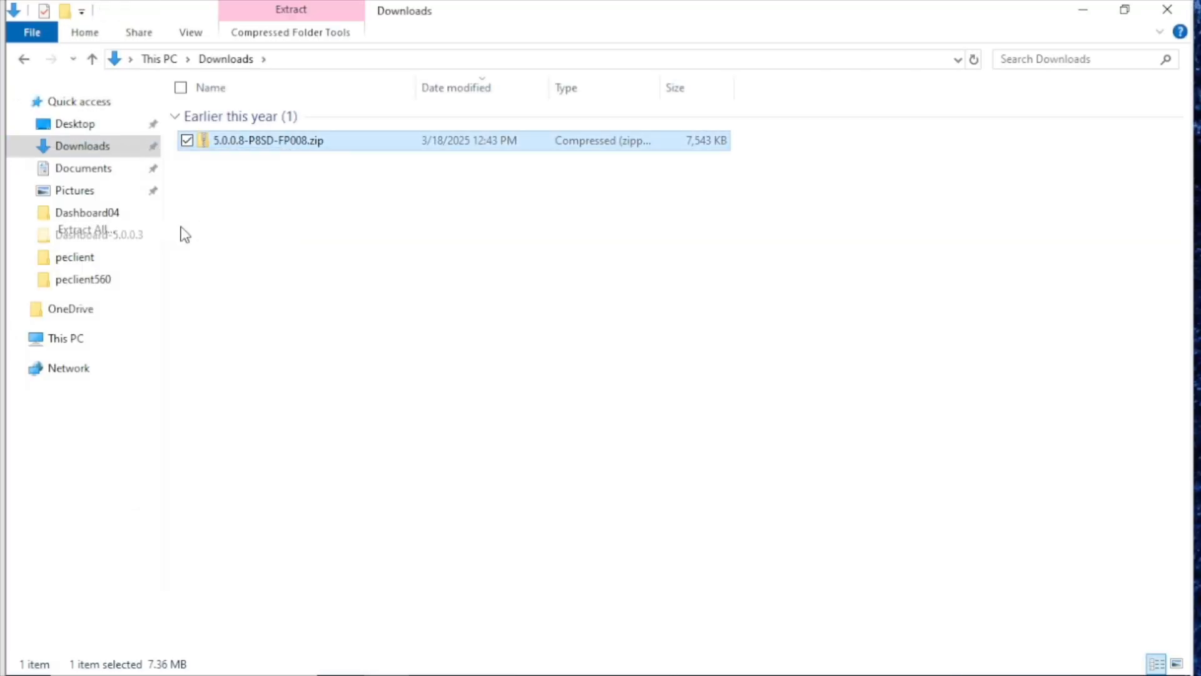
{"action": "left_click", "coordinate": [777, 526]}
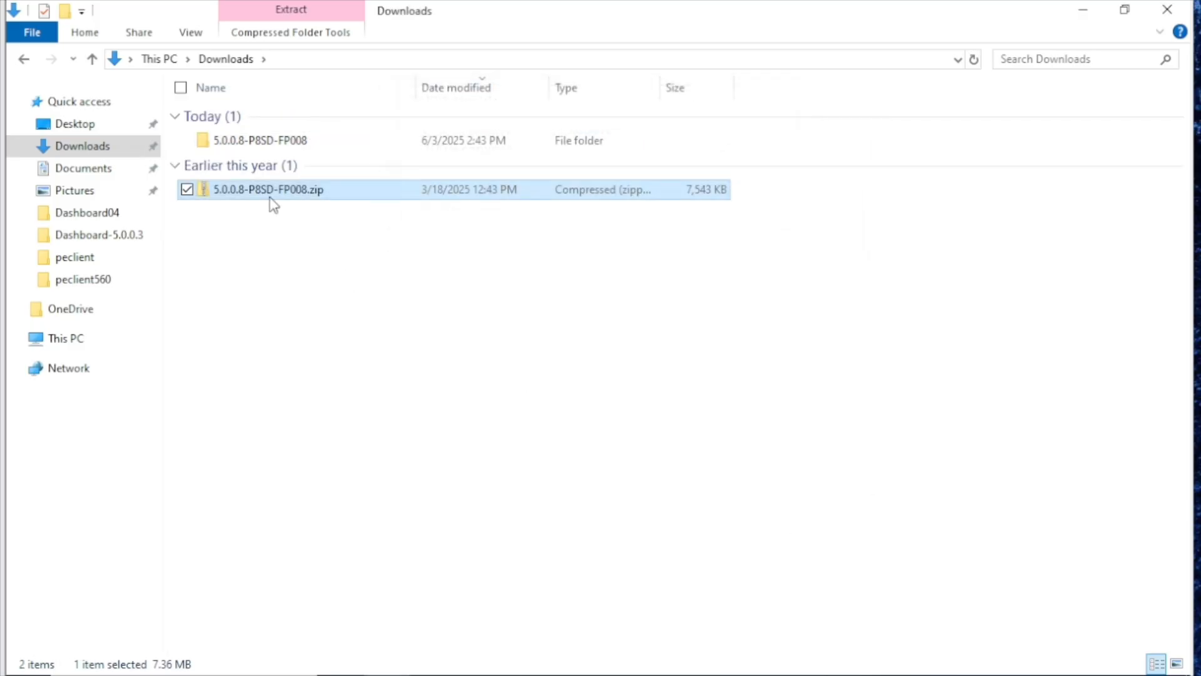
Step: Move the extracted 5.0.0.8-P8SD-FP008 folder from Downloads to the root of the C: drive
{"action": "left_click", "coordinate": [250, 141]}
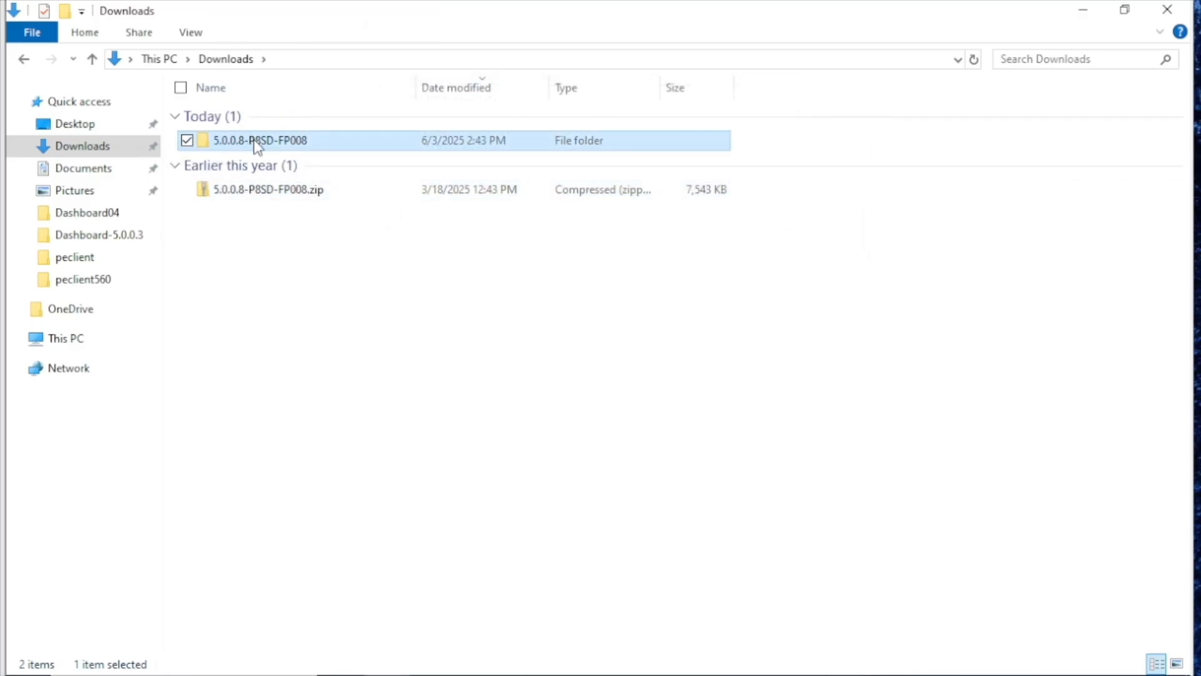
{"action": "right_click", "coordinate": [256, 140]}
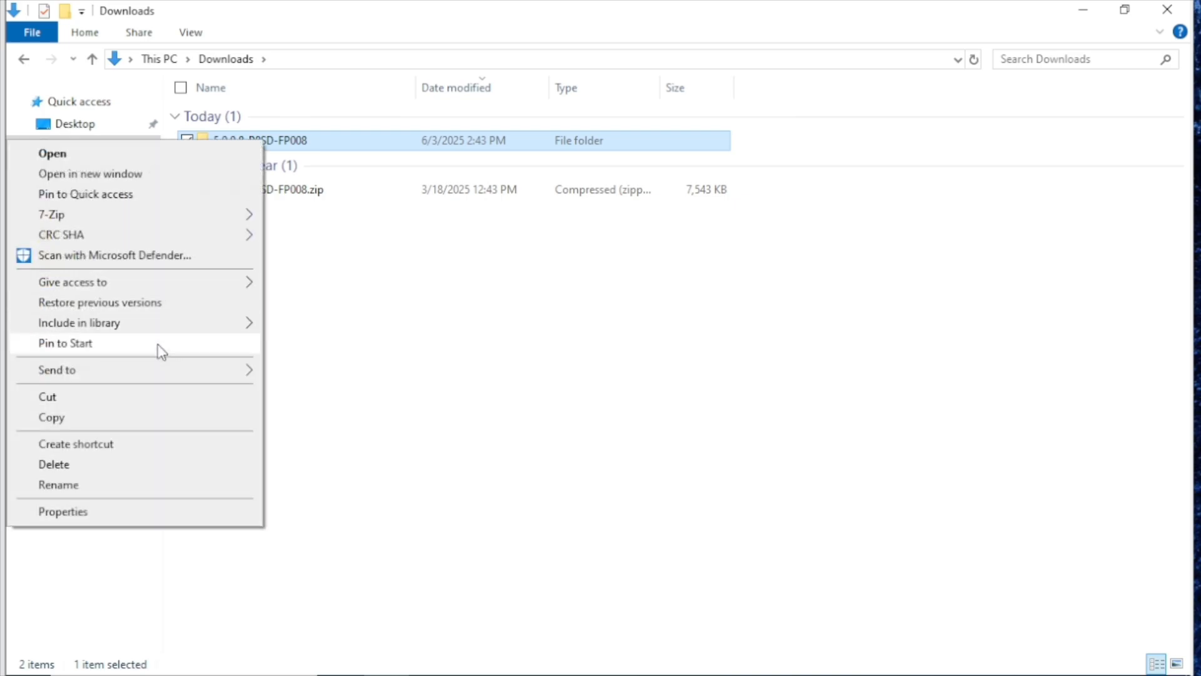
{"action": "left_click", "coordinate": [161, 398]}
{"action": "left_click", "coordinate": [103, 342]}
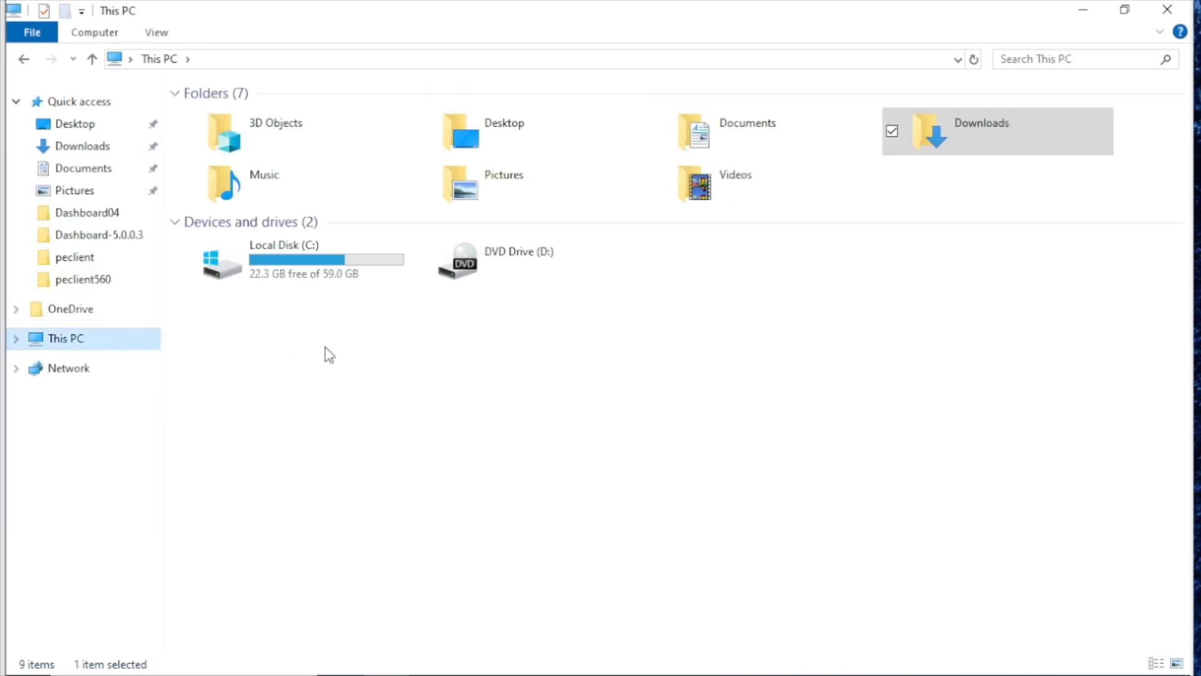
{"action": "double_click", "coordinate": [316, 254]}
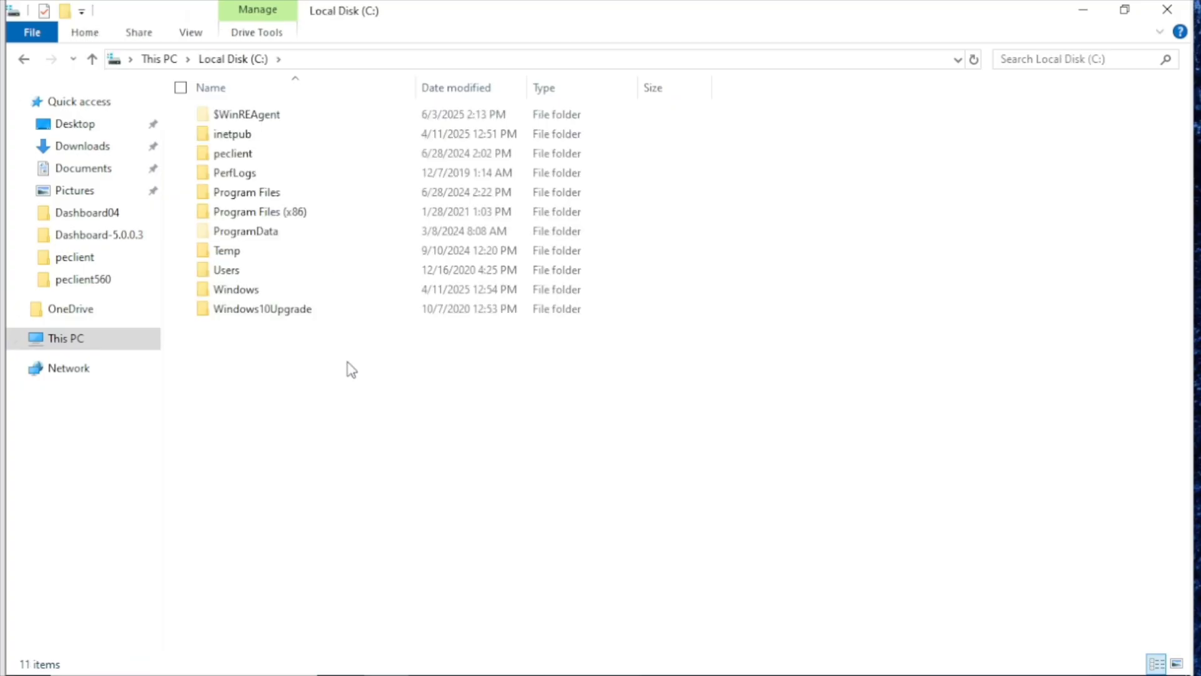
{"action": "key", "text": "super"}
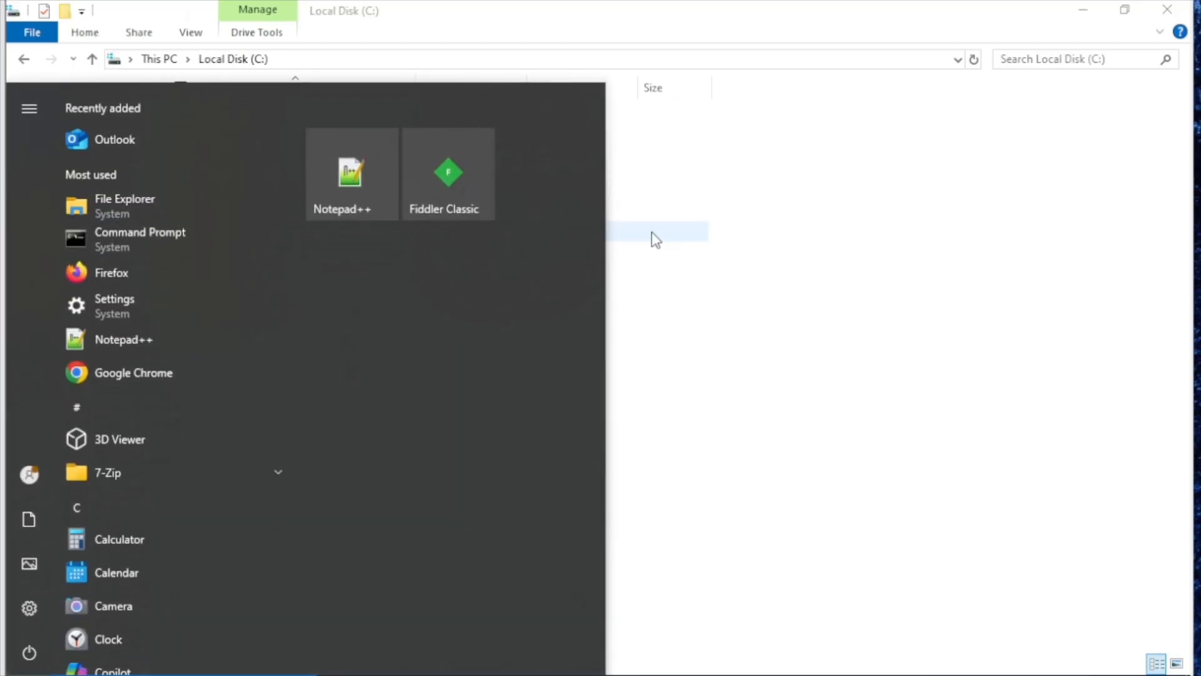
{"action": "left_click", "coordinate": [704, 216]}
{"action": "key", "text": "ctrl+v"}
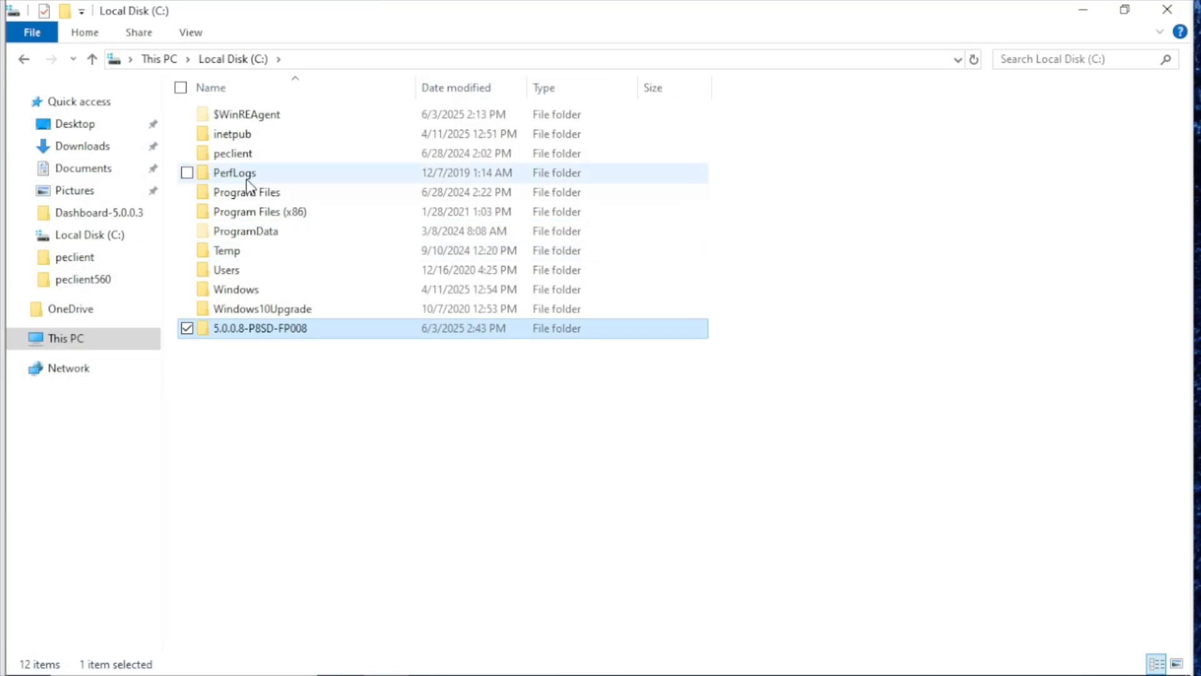
Step: Rename the moved 5.0.0.8-P8SD-FP008 folder as Dashboard5008
{"action": "left_click", "coordinate": [277, 330]}
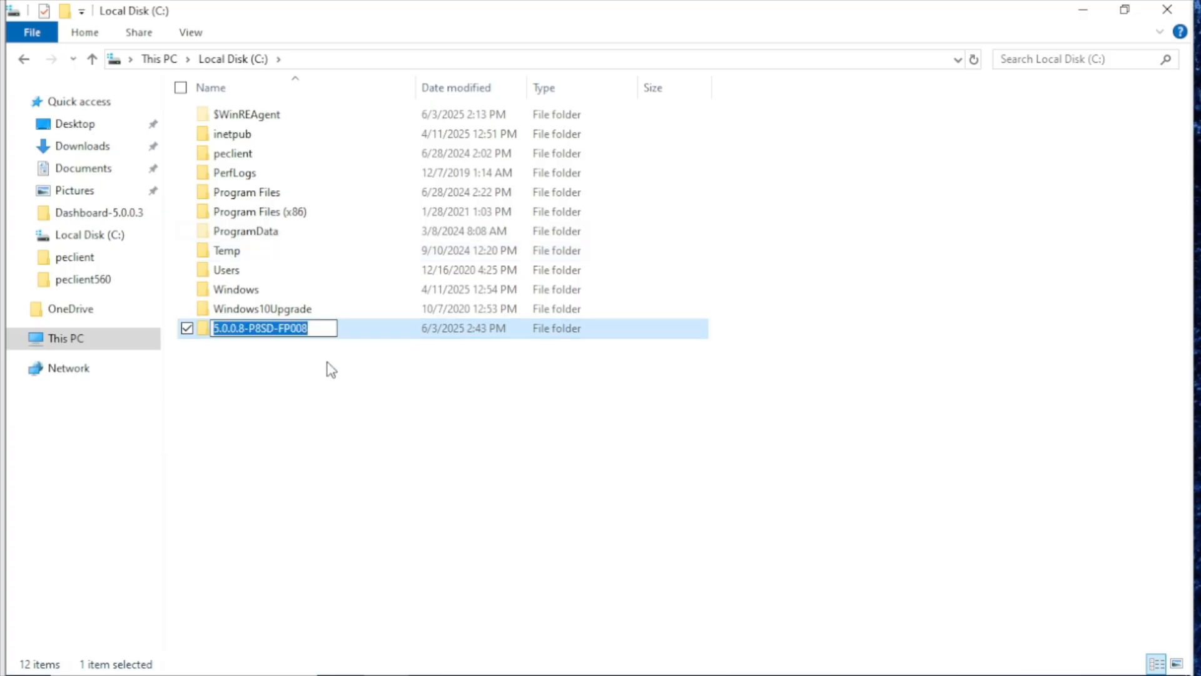
{"action": "type", "text": "Dashboard"}
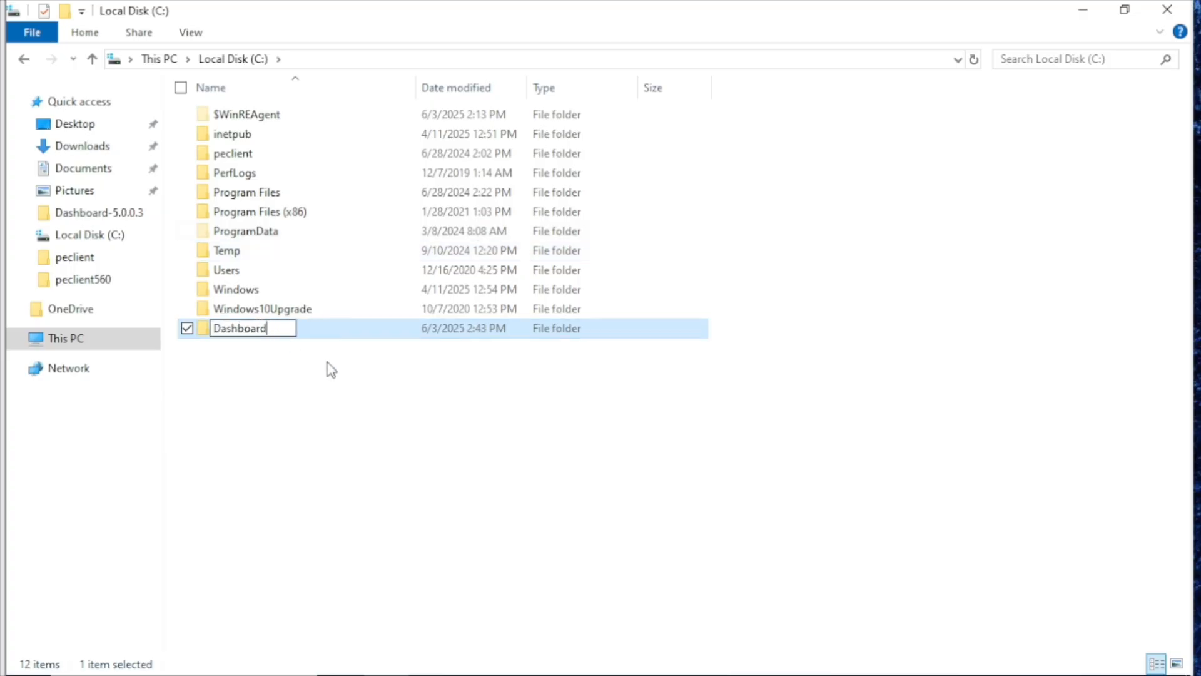
{"action": "type", "text": "5008"}
{"action": "key", "text": "Return"}
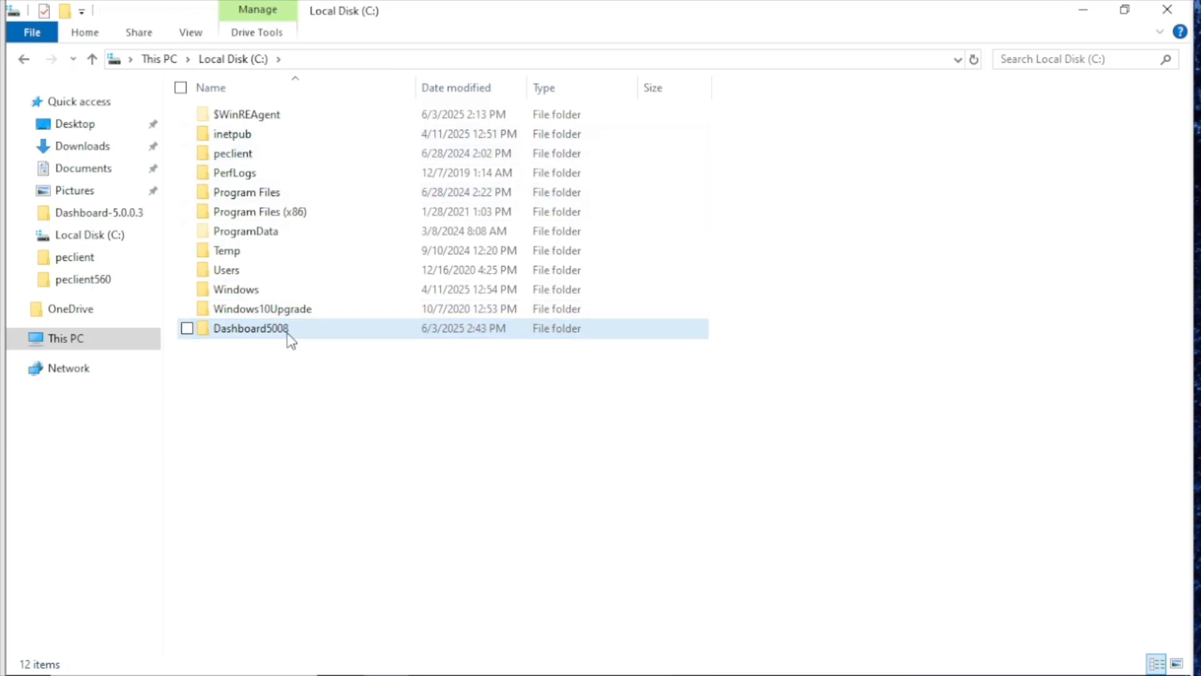
Step: Open Dashboard.bat from the Dashboard5008 folder for editing in Notepad++
{"action": "double_click", "coordinate": [290, 334]}
{"action": "left_click", "coordinate": [279, 293]}
{"action": "right_click", "coordinate": [284, 294]}
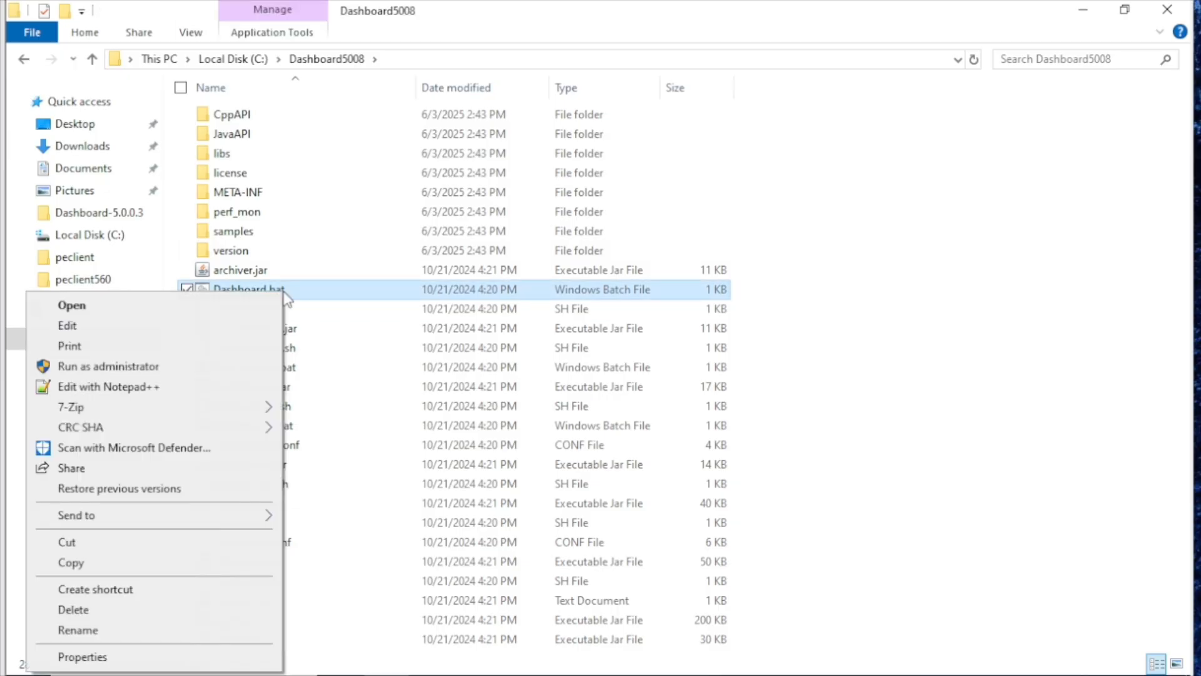
{"action": "left_click", "coordinate": [189, 393]}
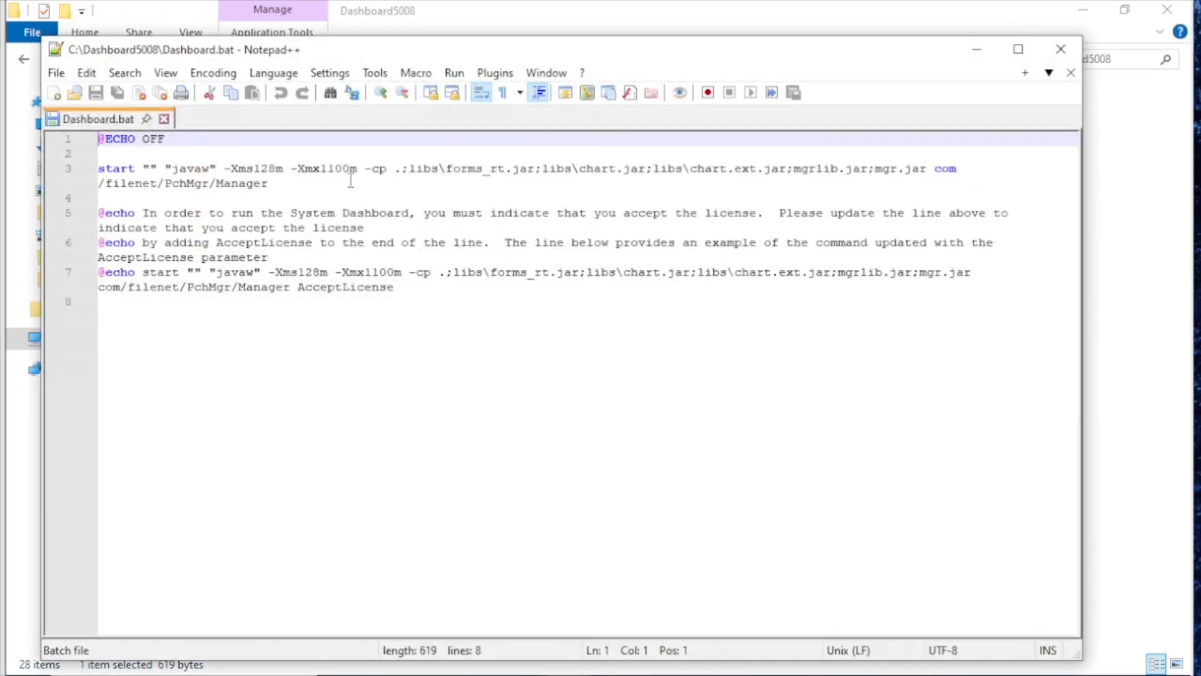
Step: Append the AcceptLicense parameter to the javaw start command on line 3, save Dashboard.bat and close the editor
{"action": "left_click", "coordinate": [351, 181]}
{"action": "type", "text": "Accept"}
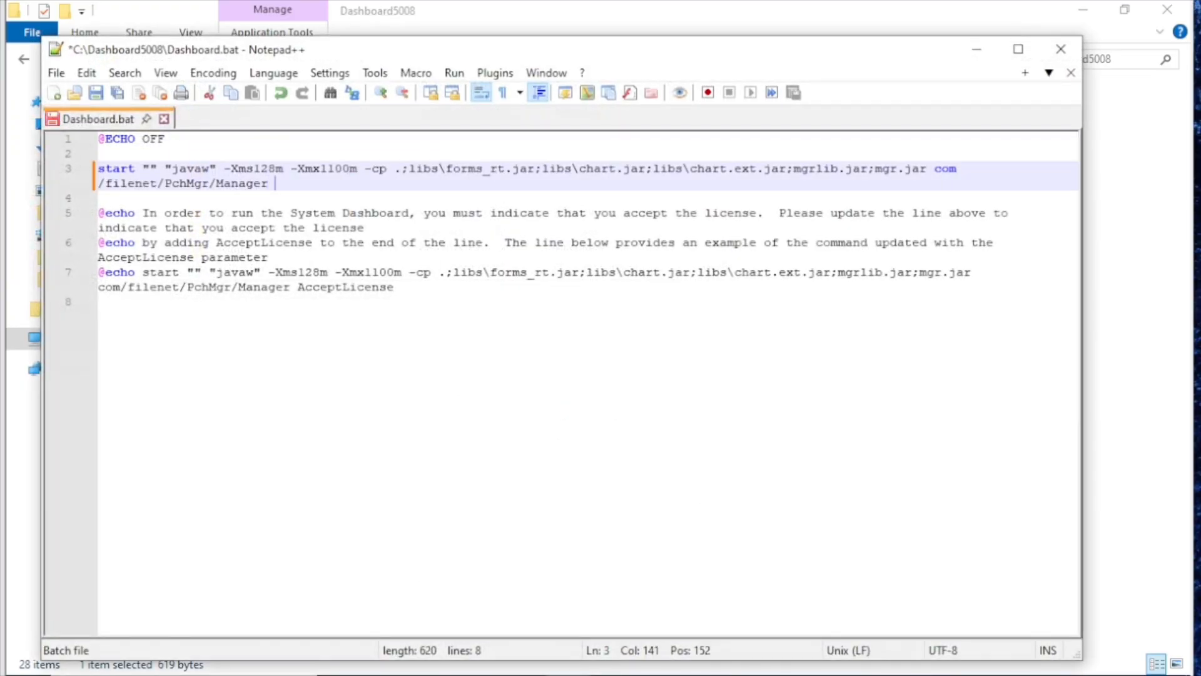
{"action": "type", "text": "Li"}
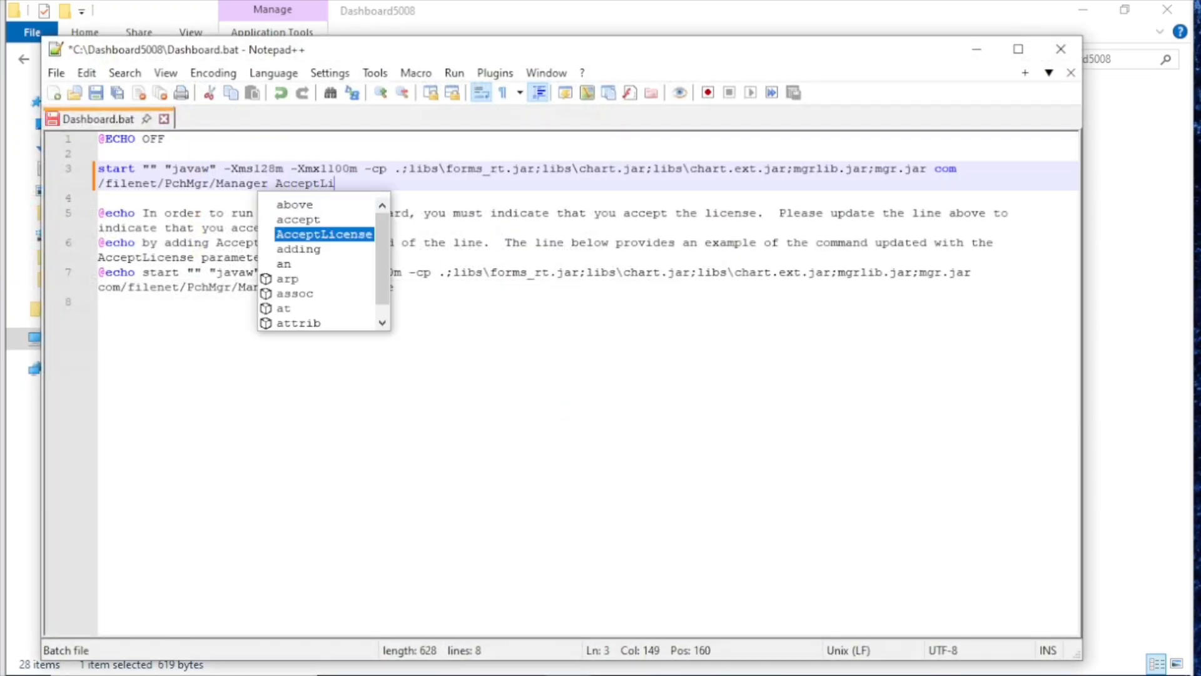
{"action": "type", "text": "cense"}
{"action": "left_click", "coordinate": [426, 186]}
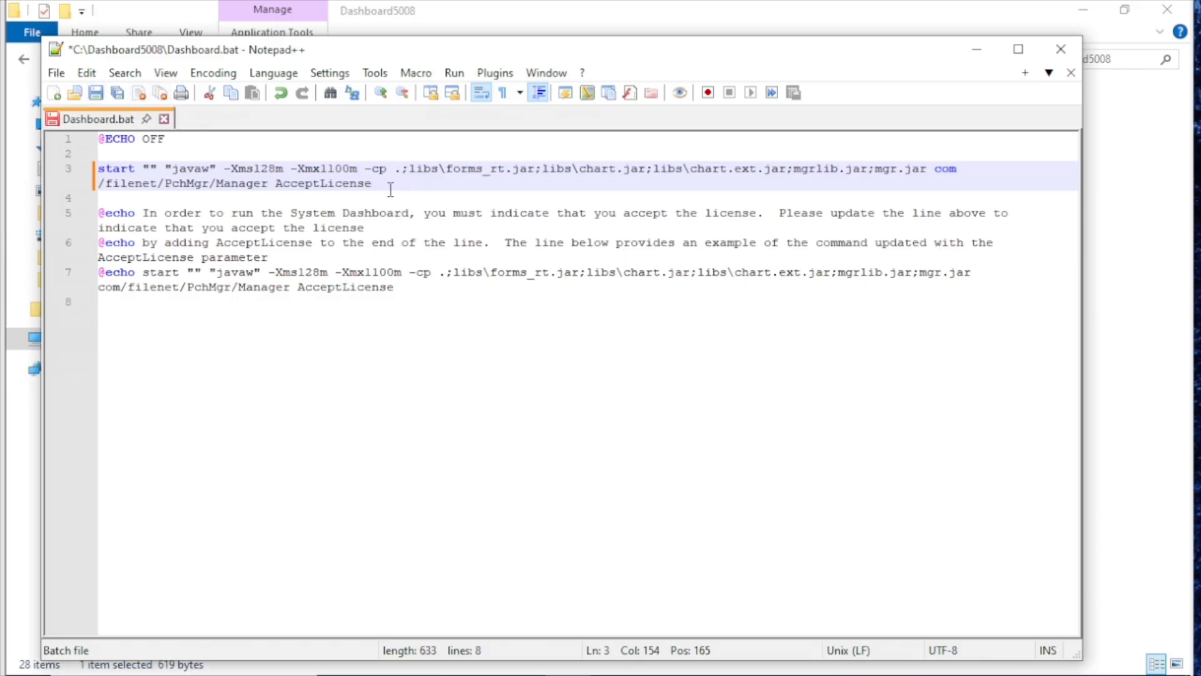
{"action": "left_click", "coordinate": [95, 93]}
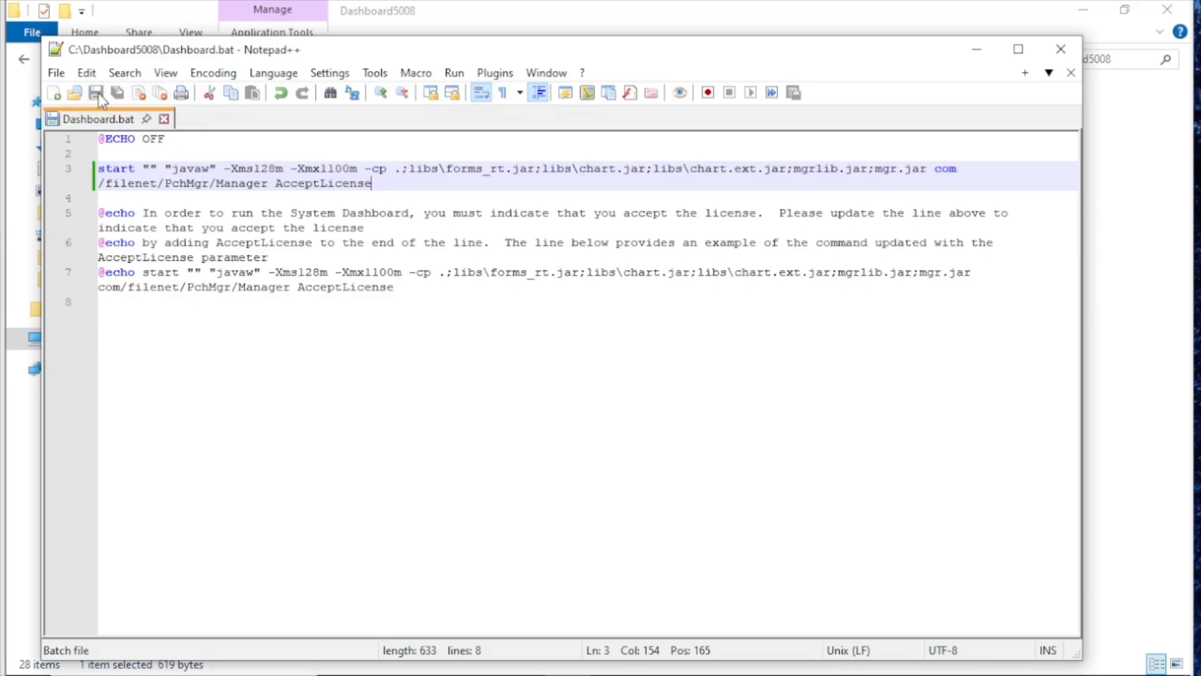
{"action": "left_click", "coordinate": [164, 119]}
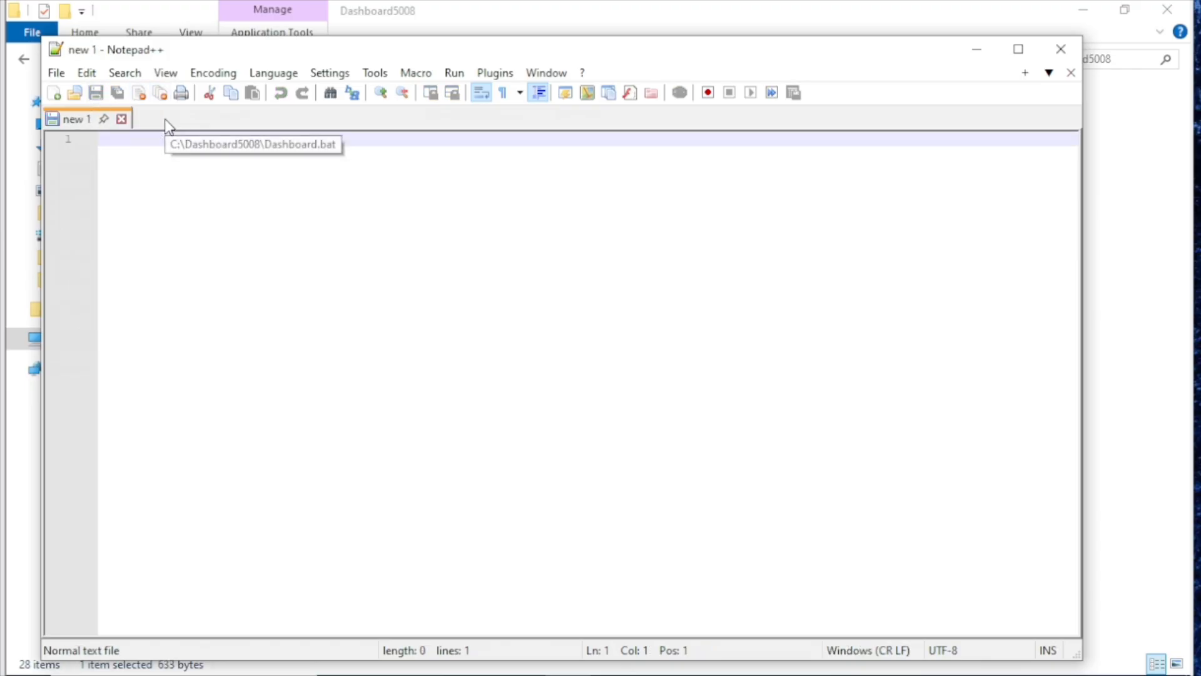
{"action": "left_click", "coordinate": [1060, 51]}
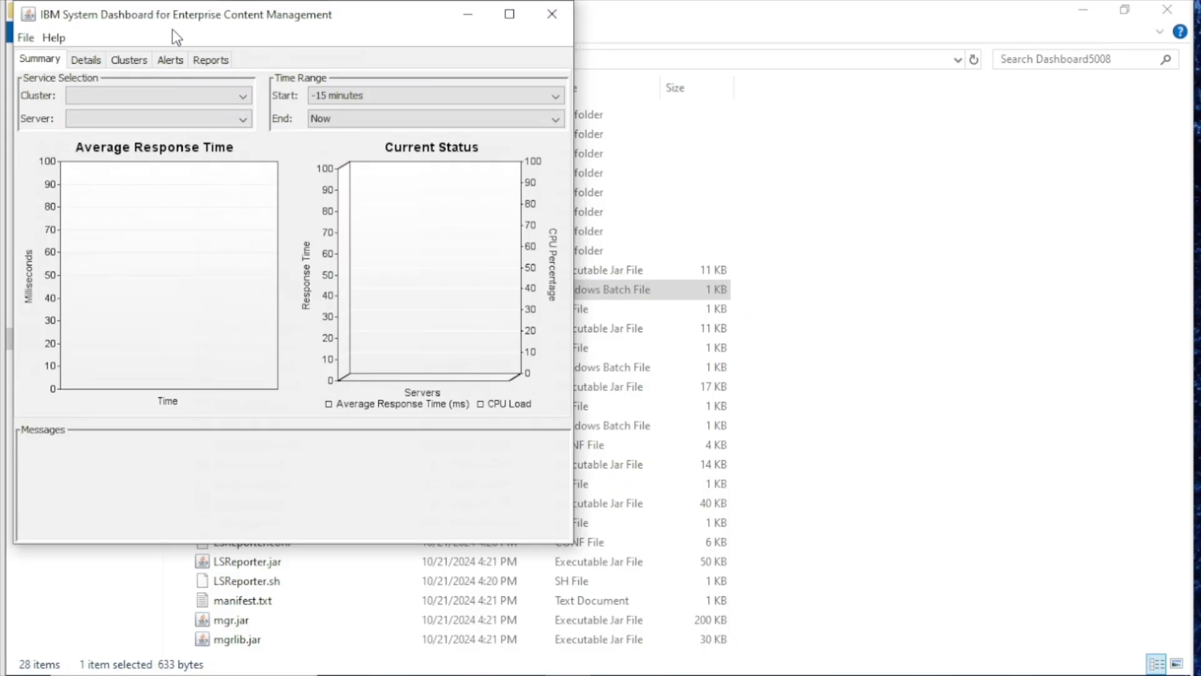
Step: Create a new cluster named EcmDemo in the System Dashboard
{"action": "left_click", "coordinate": [126, 63]}
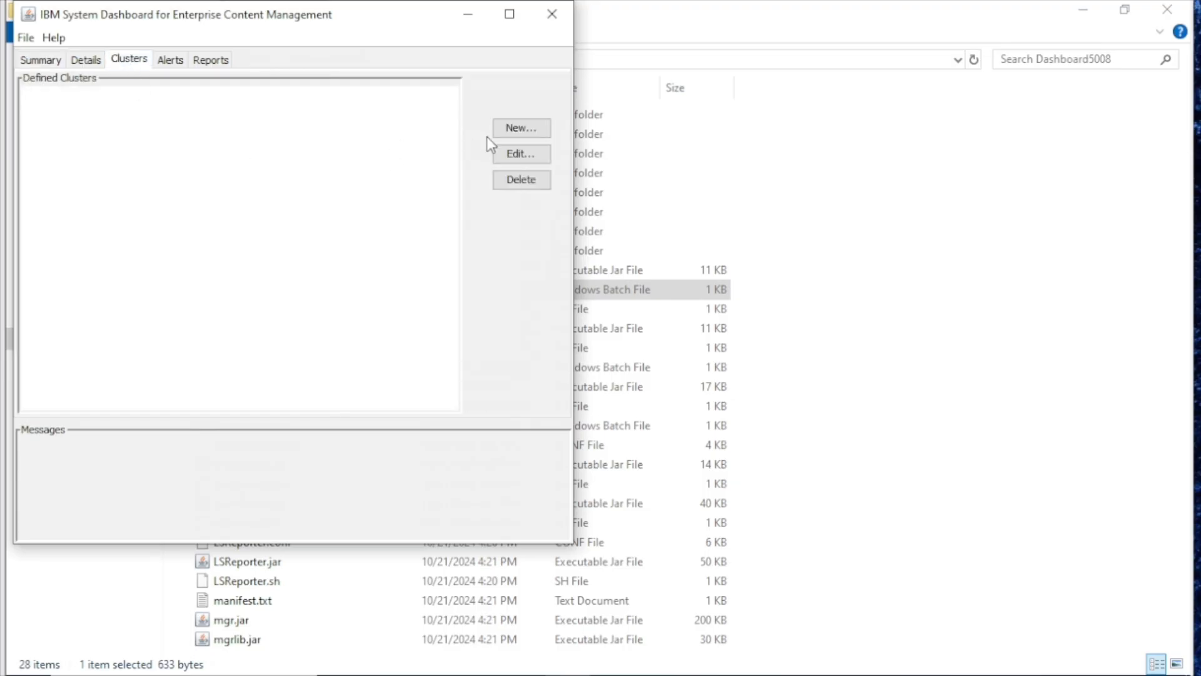
{"action": "left_click", "coordinate": [532, 125]}
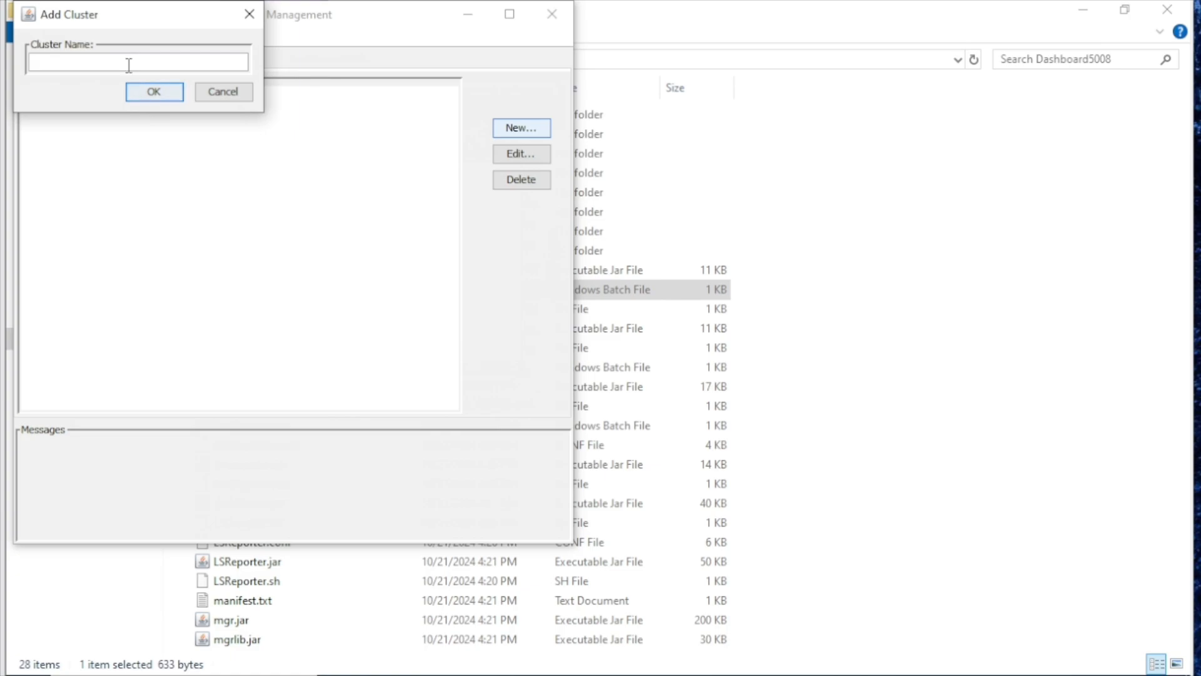
{"action": "type", "text": "EcmDemo"}
{"action": "left_click", "coordinate": [144, 95]}
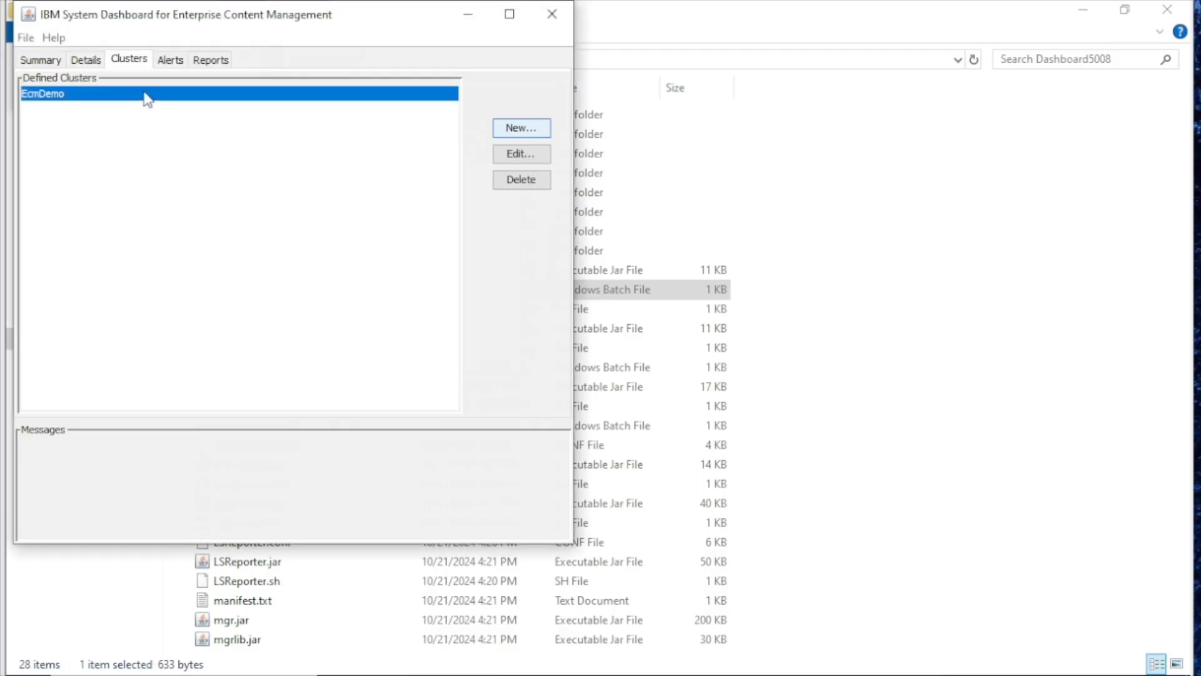
Step: Add the host ecmdemo1 to the EcmDemo cluster and apply the cluster settings
{"action": "left_click", "coordinate": [532, 152]}
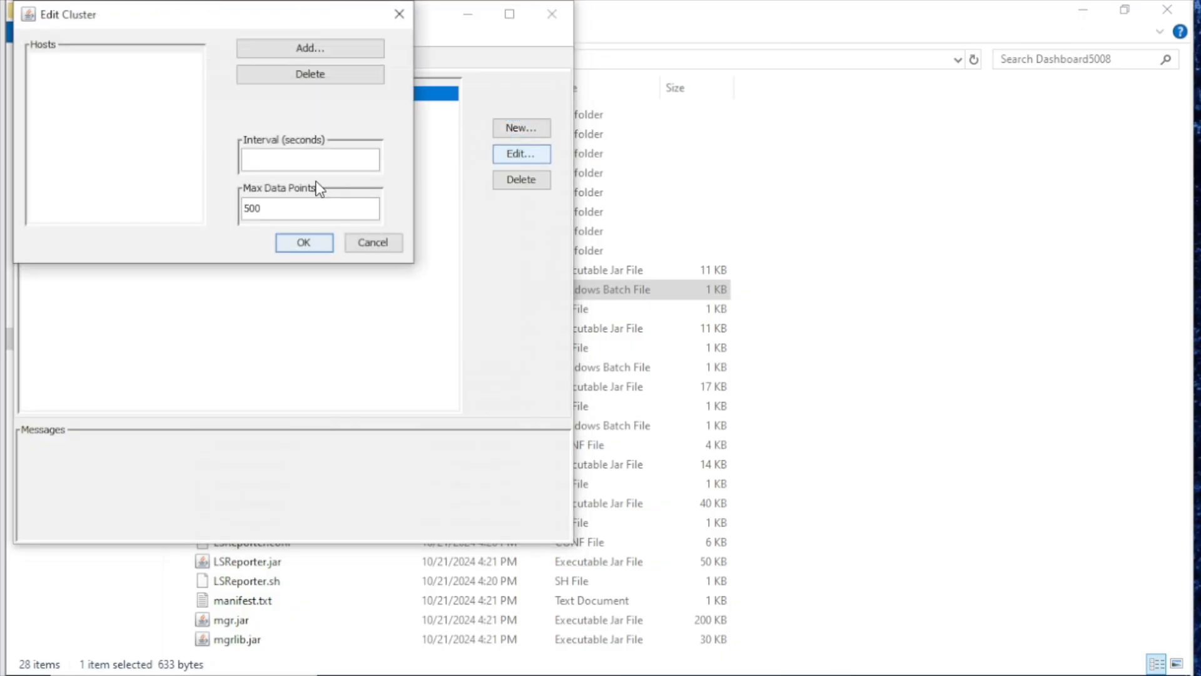
{"action": "left_click", "coordinate": [302, 45]}
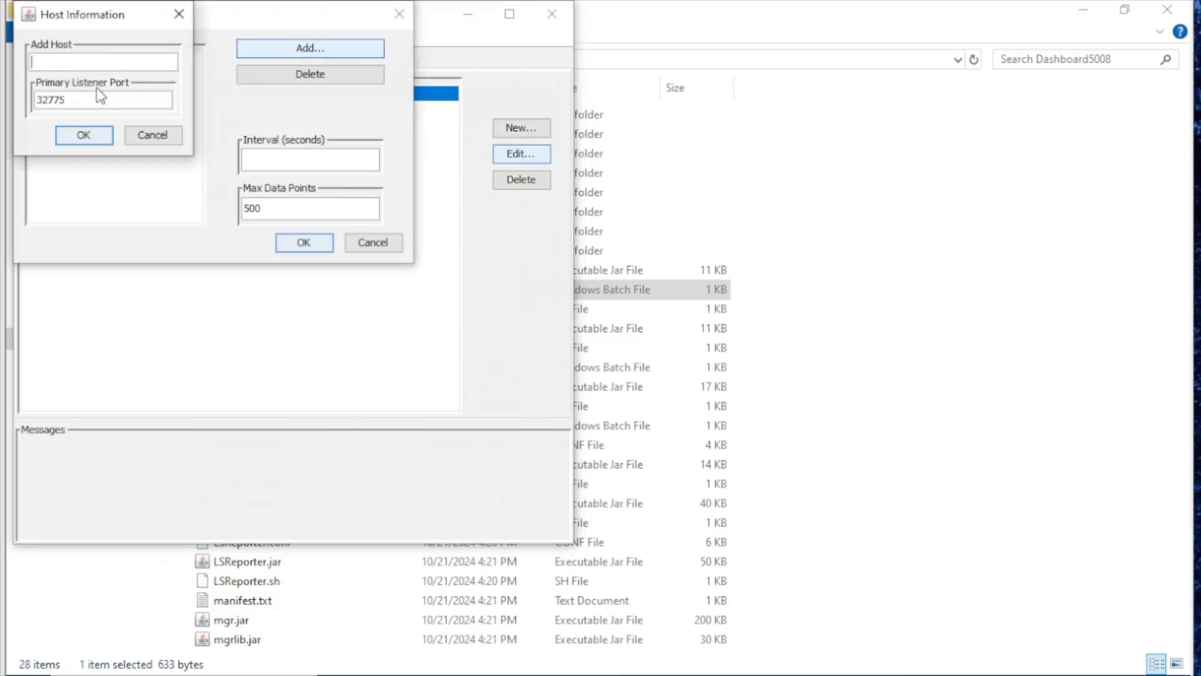
{"action": "type", "text": "ecmdemo1"}
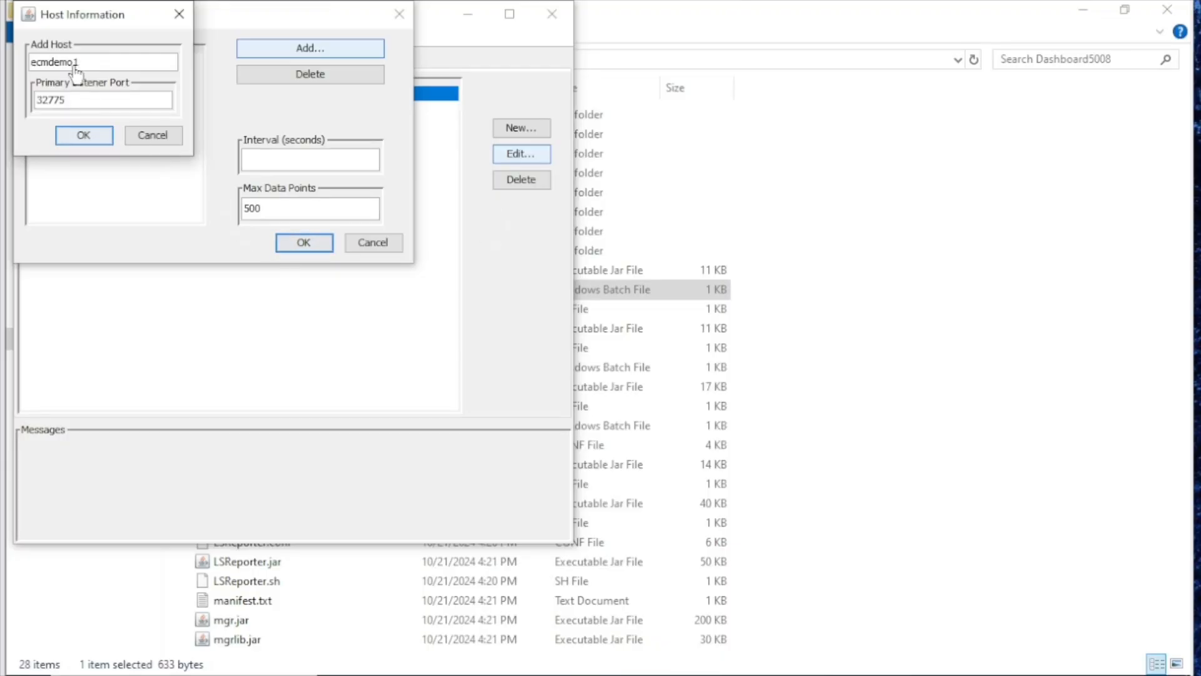
{"action": "left_click", "coordinate": [85, 136]}
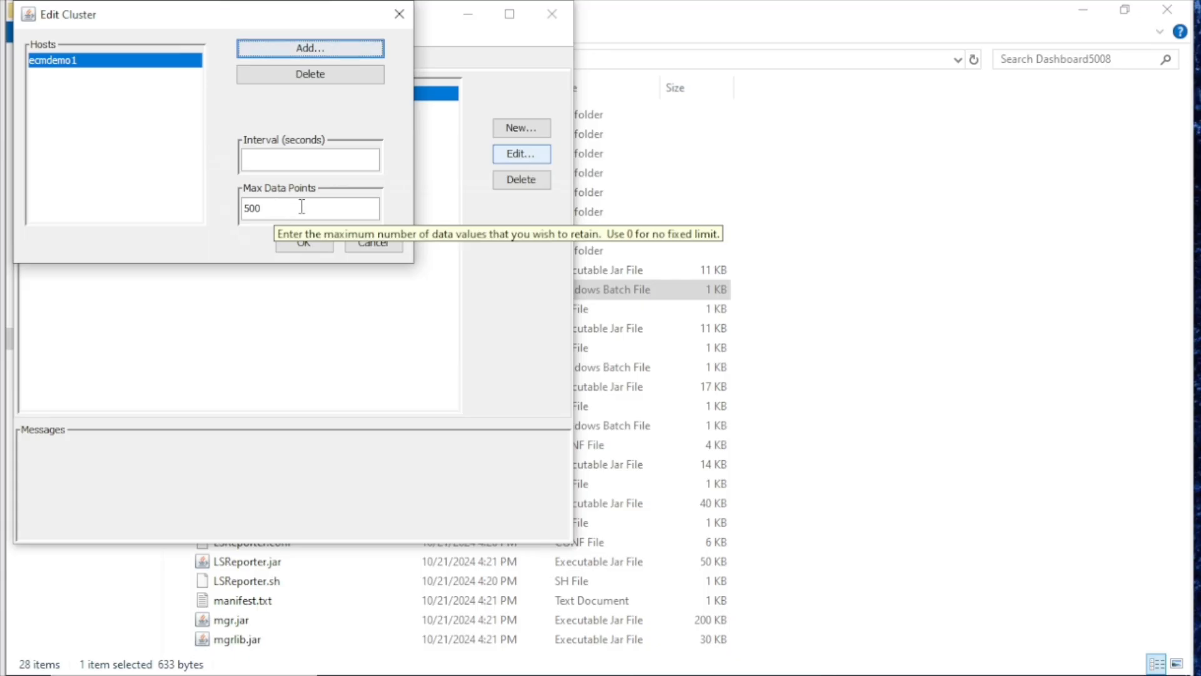
{"action": "left_click", "coordinate": [303, 245]}
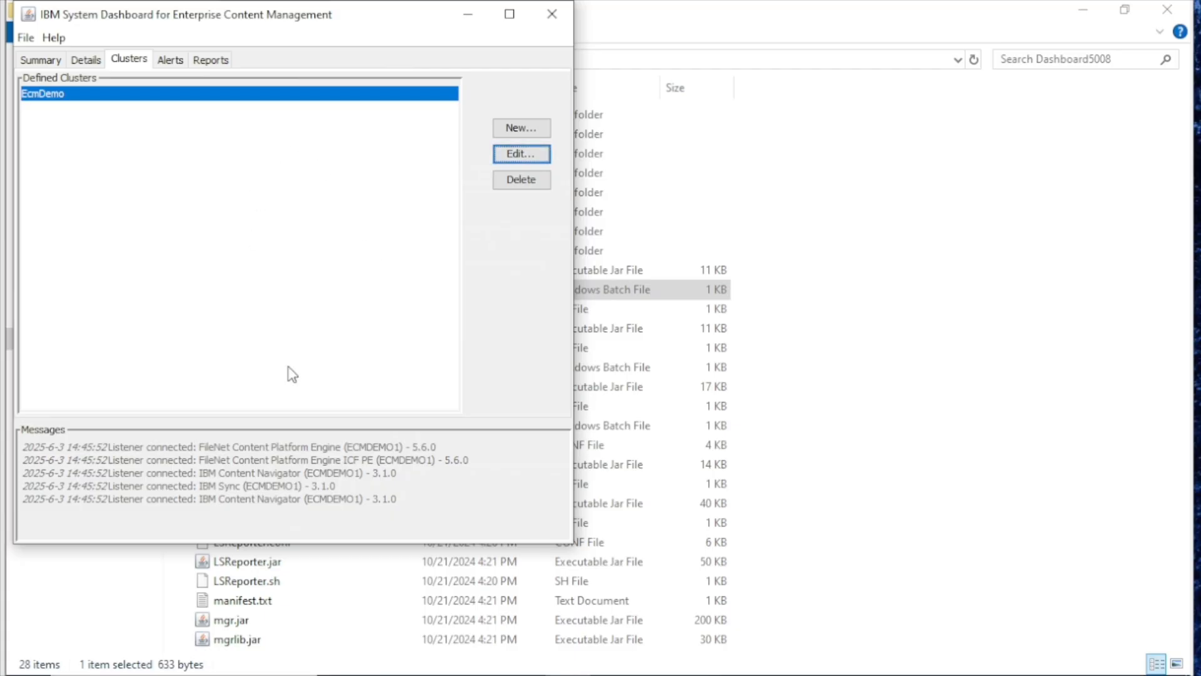
Step: Save the cluster configuration as EcmDemo1 in the DashboardClusters folder under Documents
{"action": "left_click", "coordinate": [25, 38]}
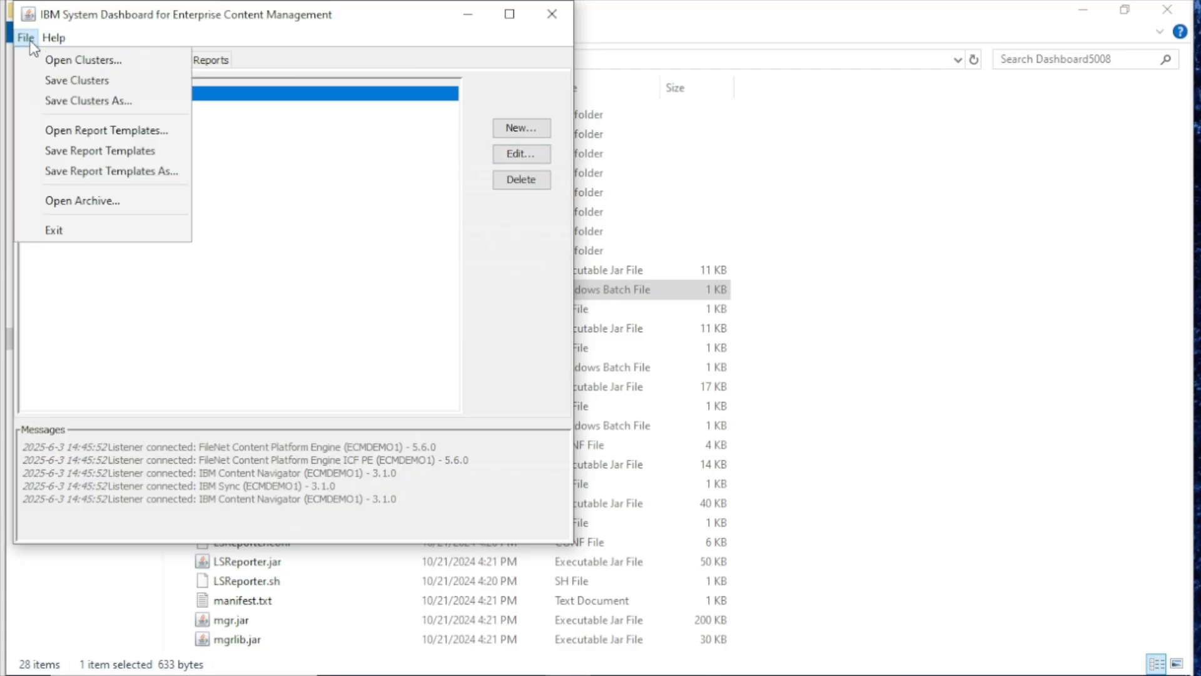
{"action": "left_click", "coordinate": [76, 80]}
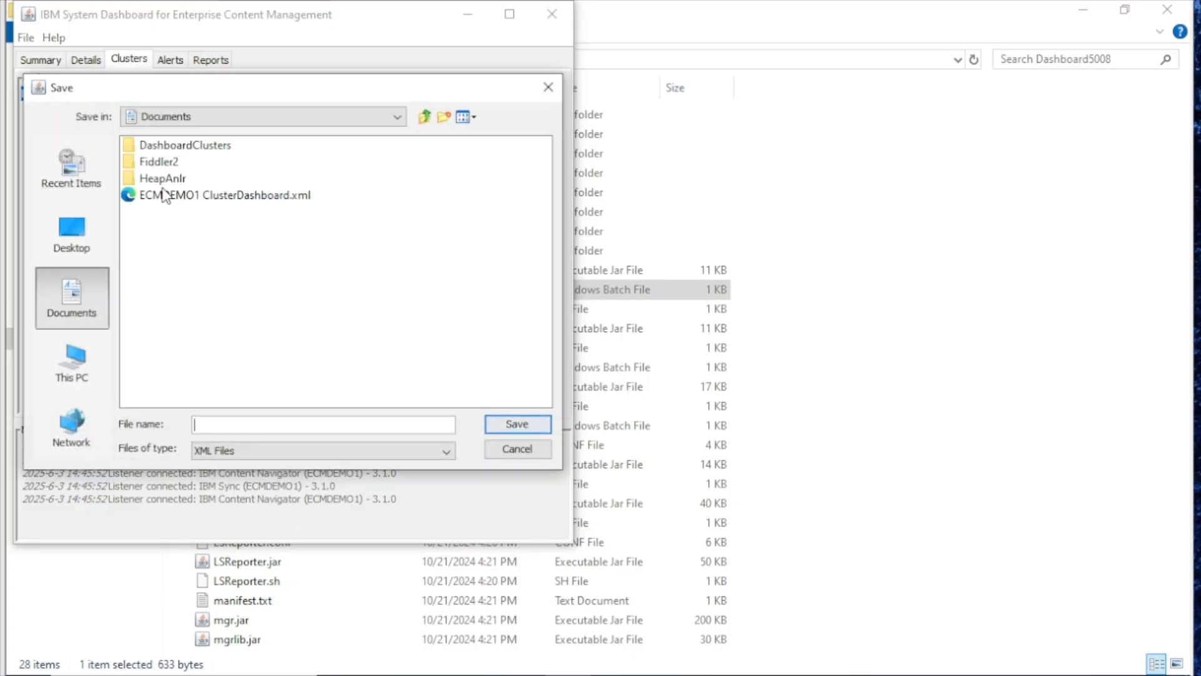
{"action": "double_click", "coordinate": [179, 145]}
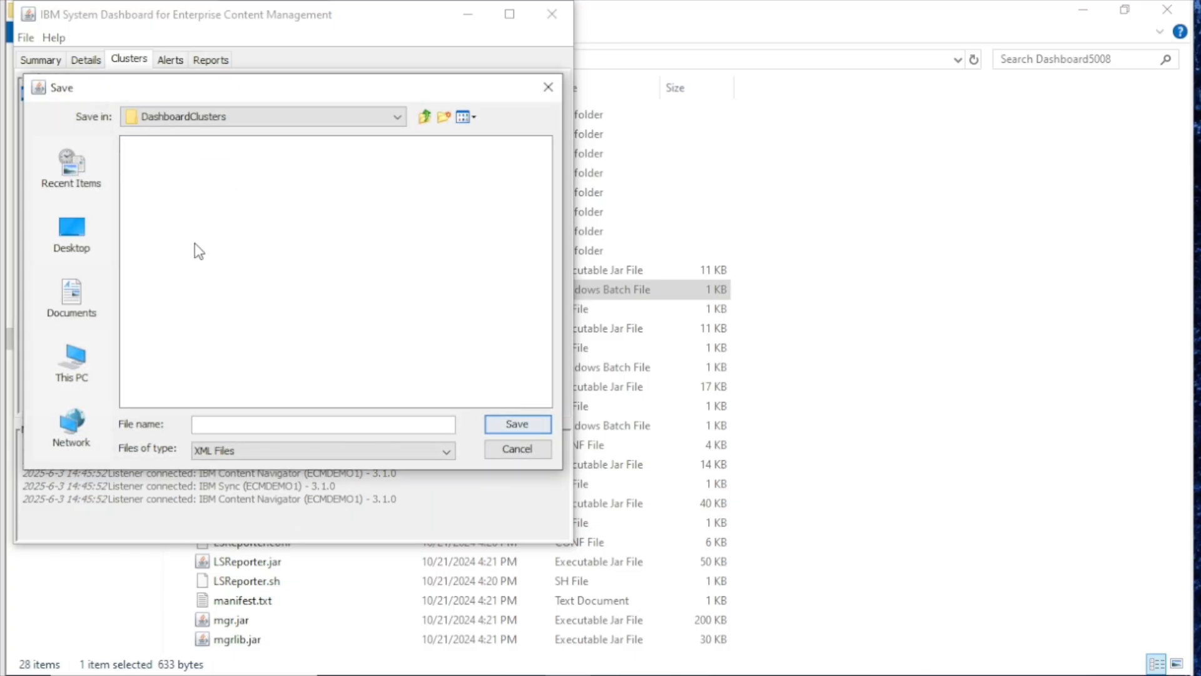
{"action": "left_click", "coordinate": [246, 426]}
{"action": "type", "text": "EcmDemo1"}
{"action": "left_click", "coordinate": [524, 423]}
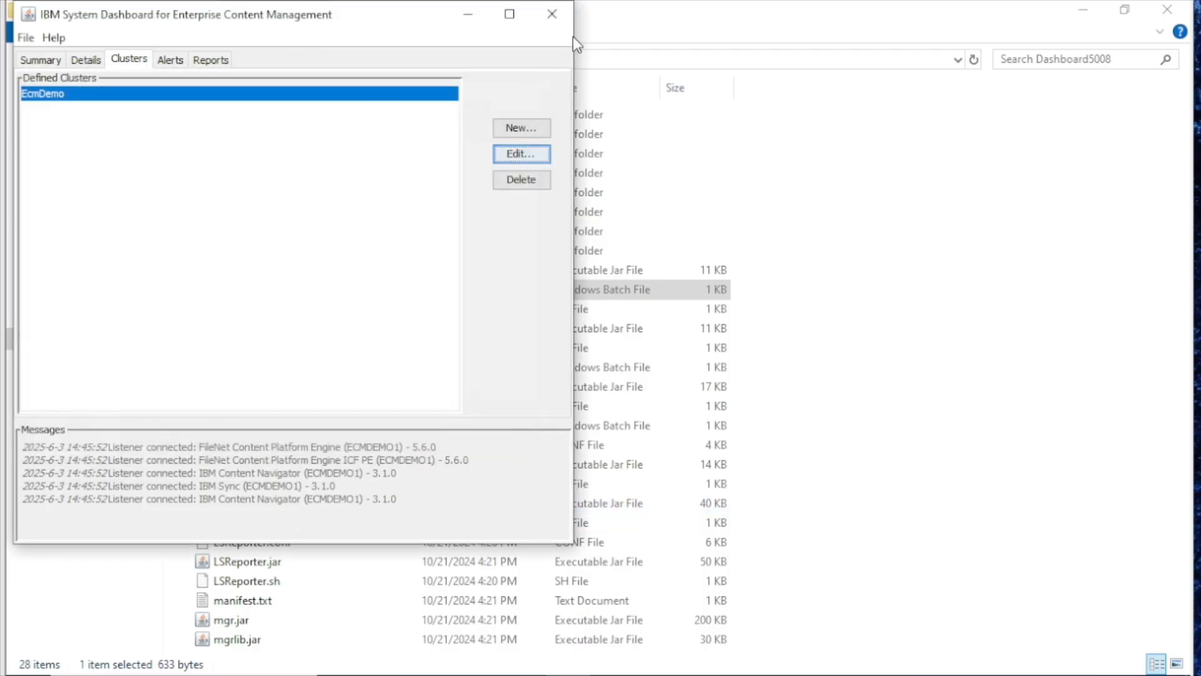
Step: Close and relaunch the System Dashboard from Dashboard.bat, then open the saved cluster file EcmDemo1.xml from the DashboardClusters folder
{"action": "left_click", "coordinate": [553, 15]}
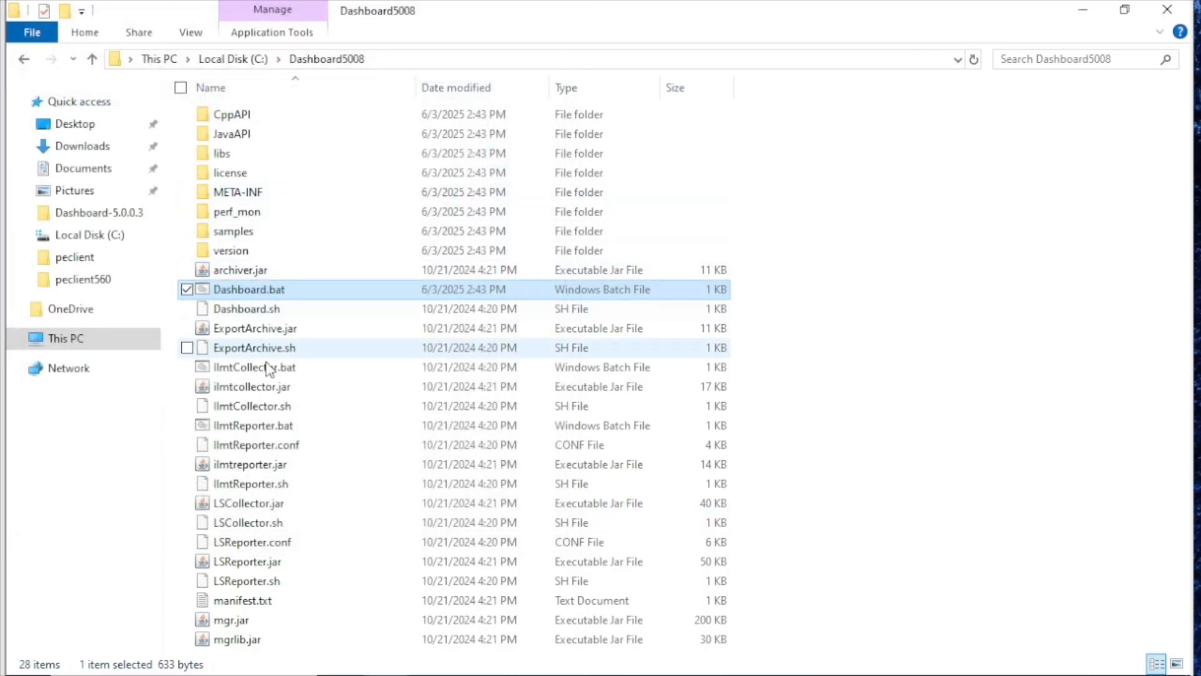
{"action": "double_click", "coordinate": [254, 287]}
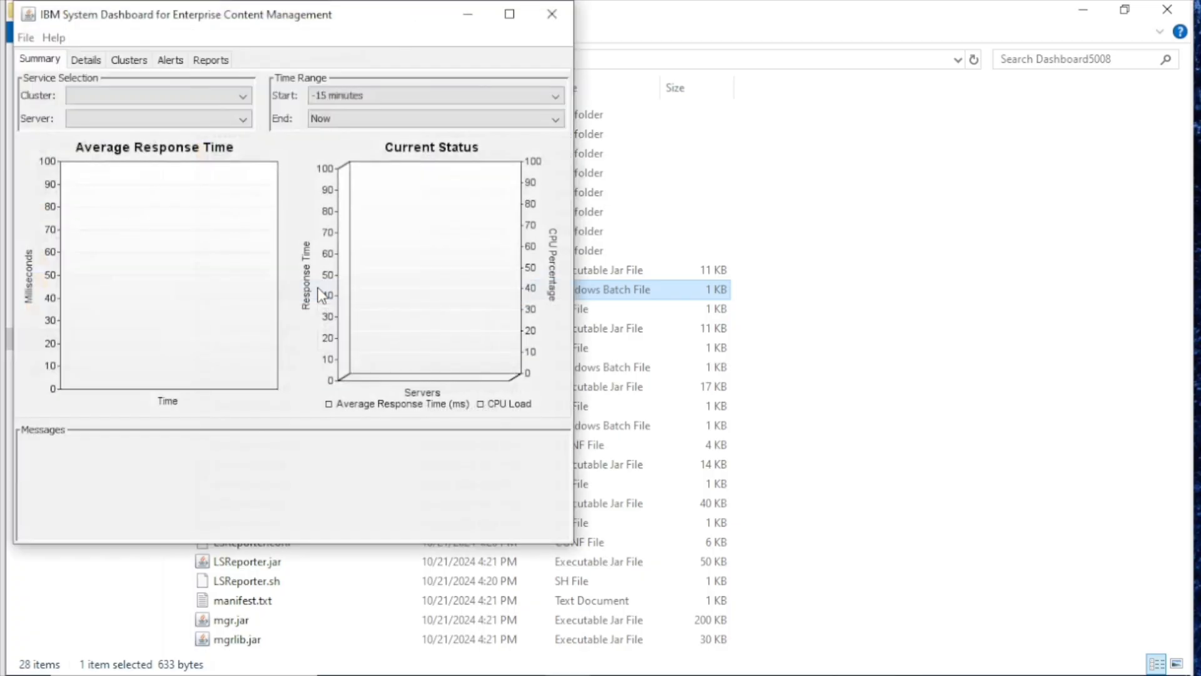
{"action": "left_click", "coordinate": [26, 39]}
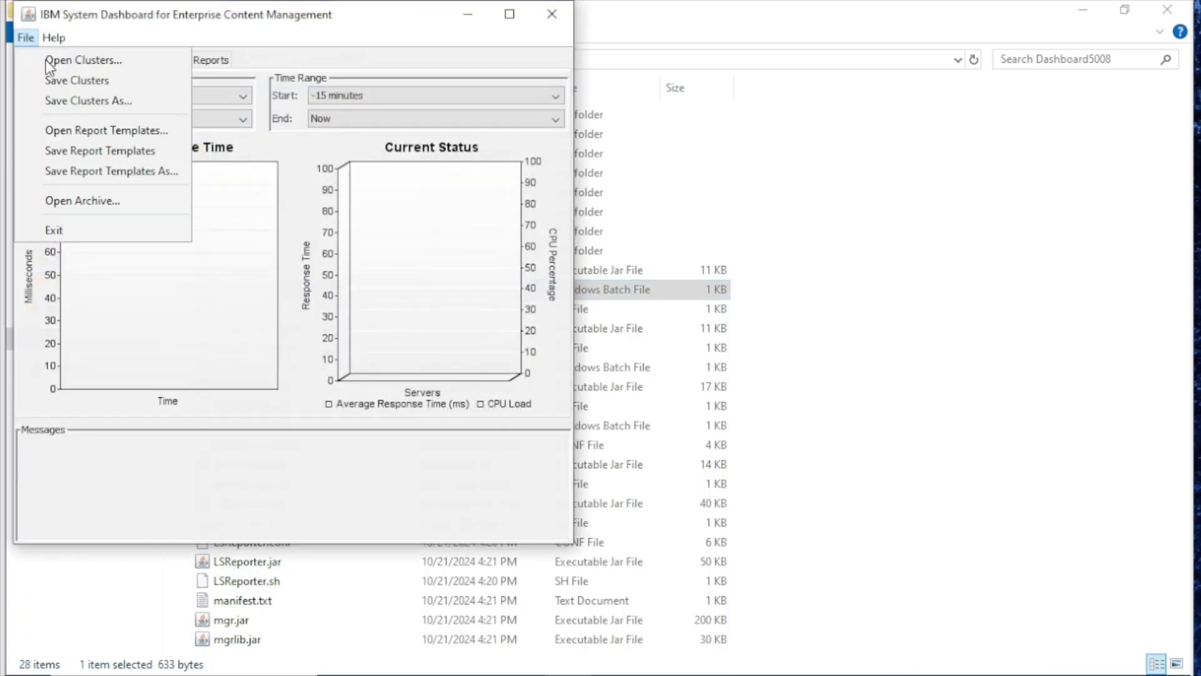
{"action": "left_click", "coordinate": [65, 60]}
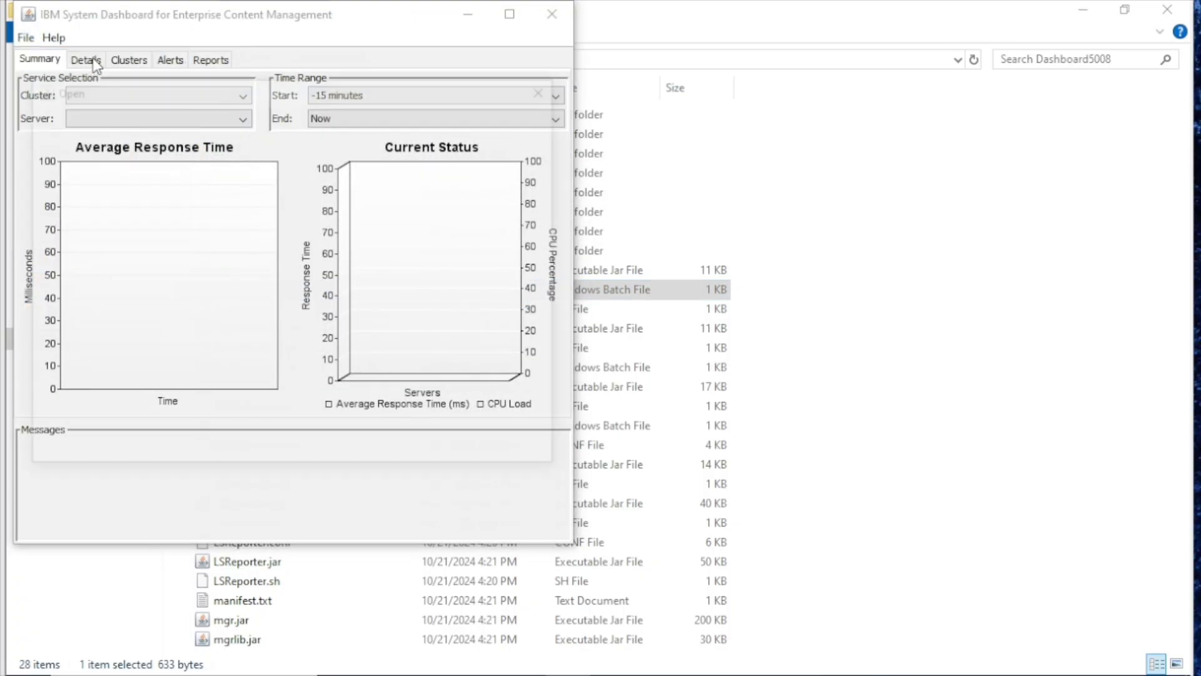
{"action": "left_click", "coordinate": [208, 150]}
{"action": "double_click", "coordinate": [210, 150]}
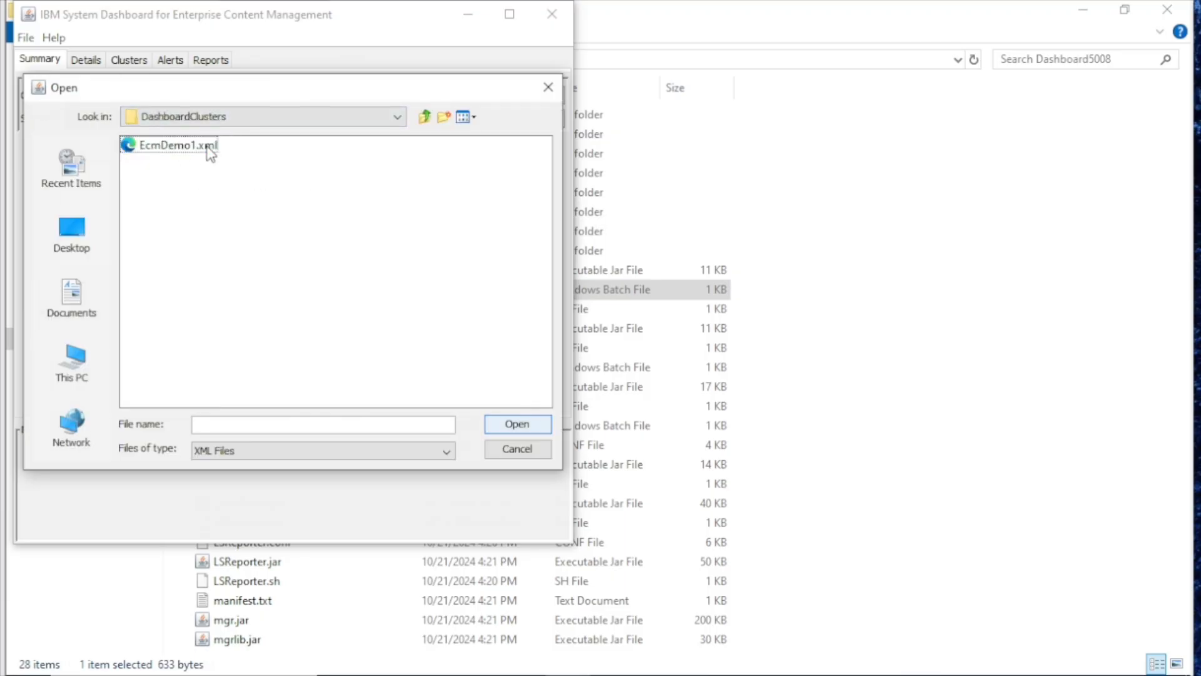
{"action": "double_click", "coordinate": [175, 150]}
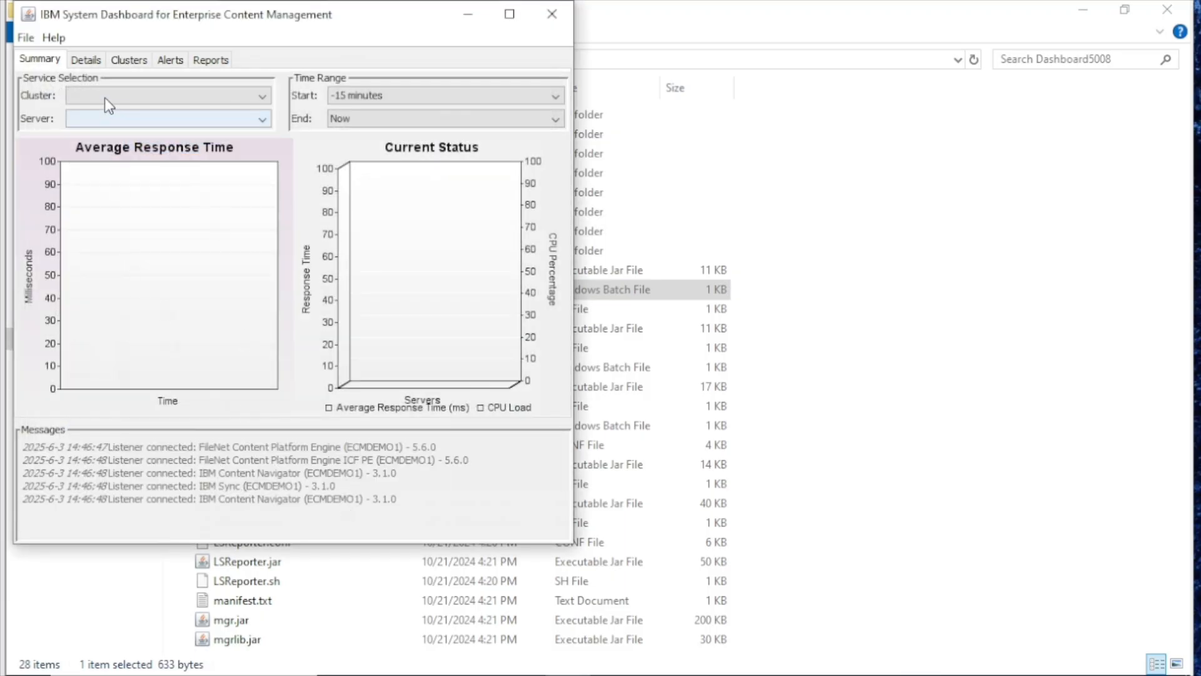
Step: Show the listeners of host ecmdemo1 in the EcmDemo cluster's details and widen the tree until their full names fit
{"action": "left_click", "coordinate": [87, 60]}
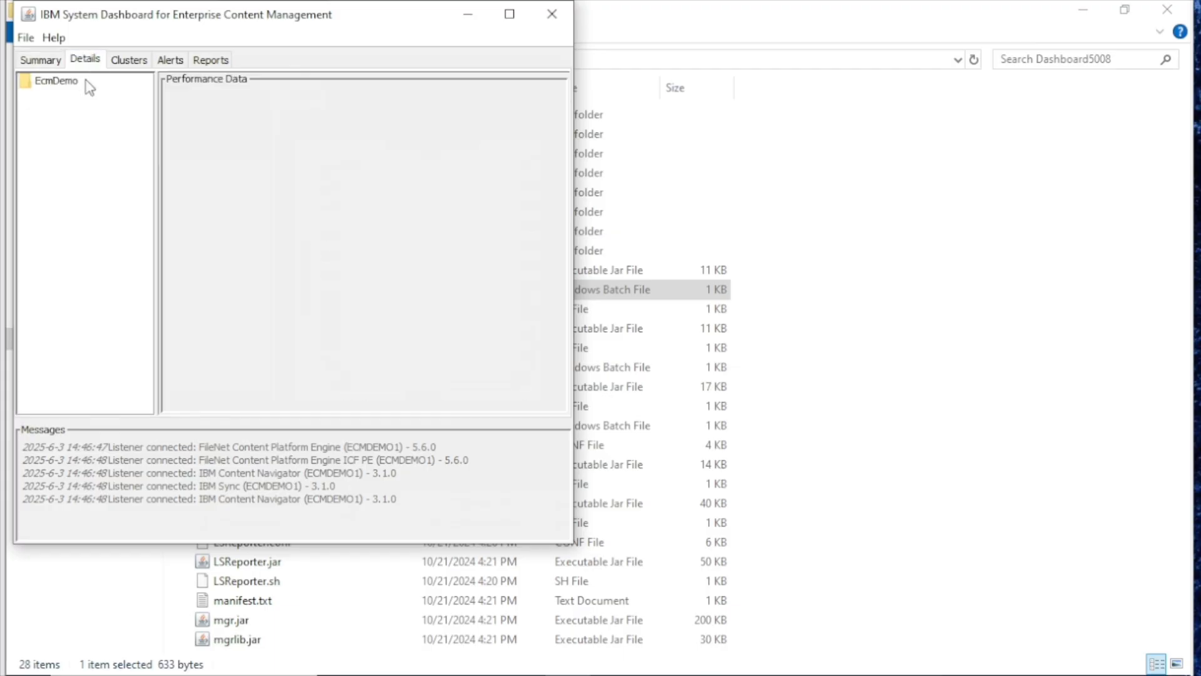
{"action": "double_click", "coordinate": [44, 81]}
{"action": "left_click", "coordinate": [25, 96]}
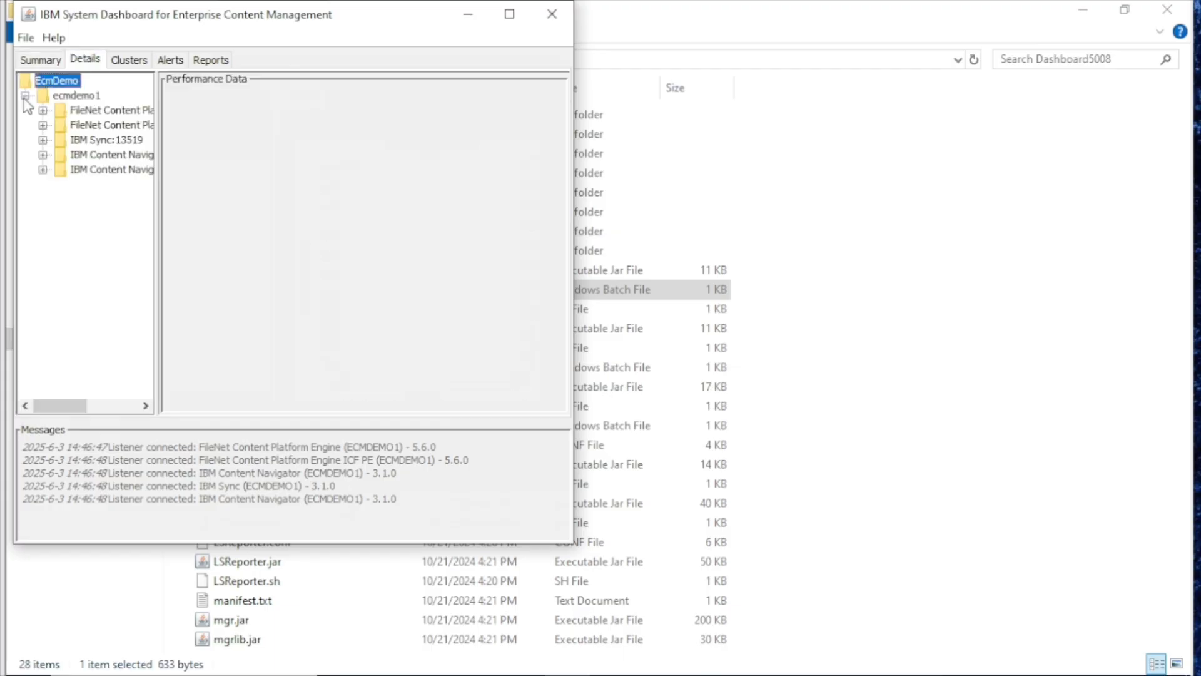
{"action": "left_click_drag", "start_coordinate": [157, 143], "coordinate": [266, 156]}
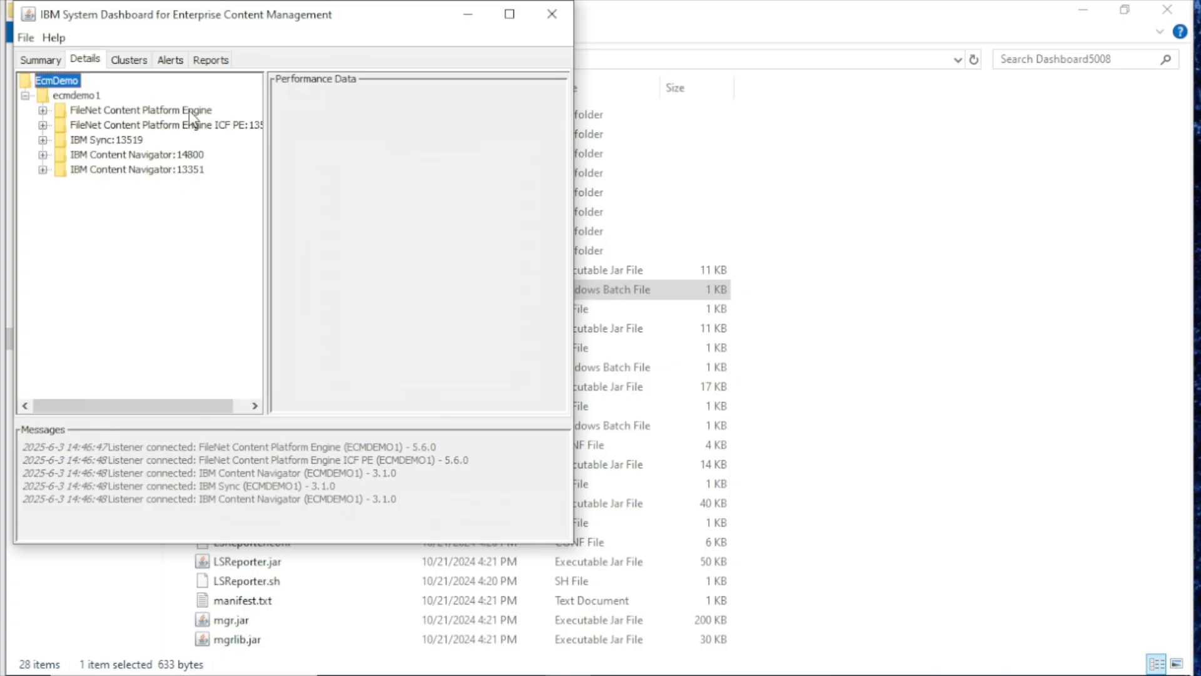
{"action": "left_click_drag", "start_coordinate": [268, 164], "coordinate": [300, 164]}
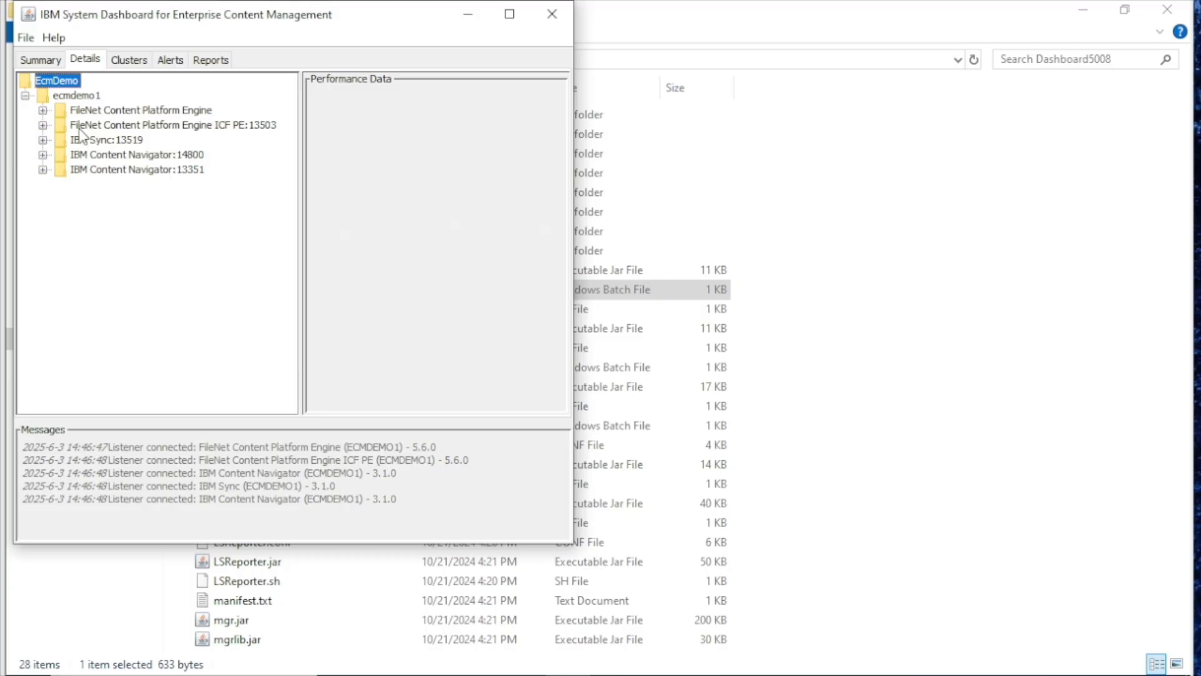
Step: Examine the performance data for Requests of pejb_getQueueNames, in the ECM_1 RPC data of FileNet Content Platform Engine ICF PE
{"action": "left_click", "coordinate": [43, 125]}
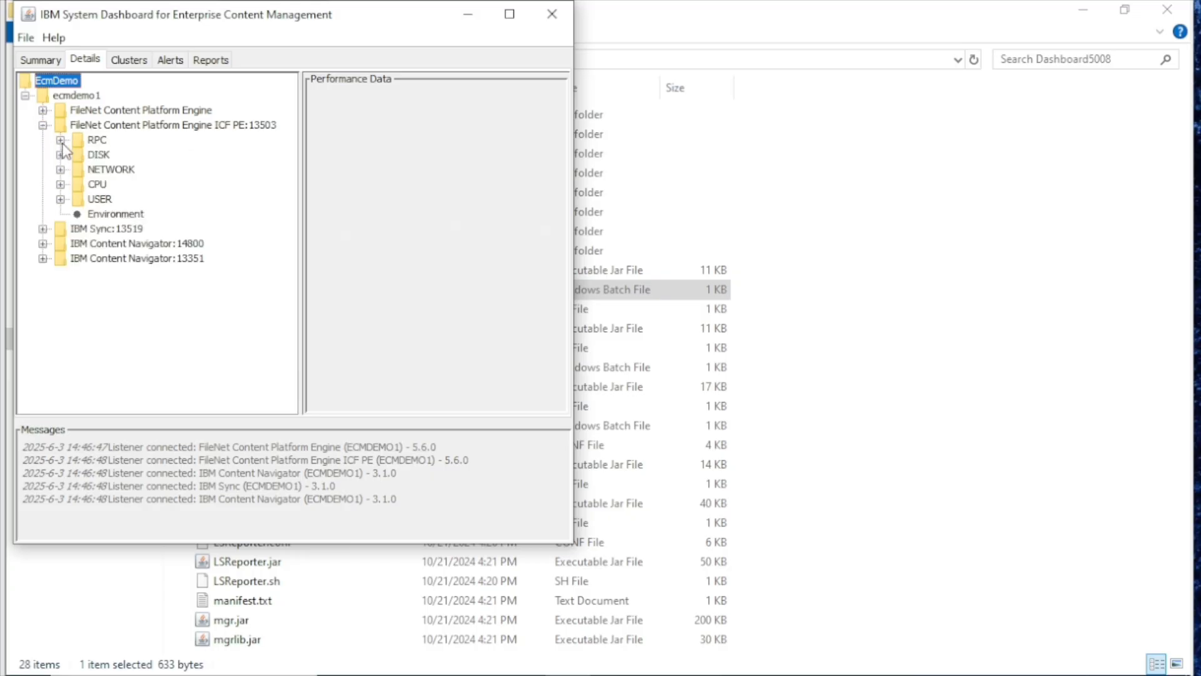
{"action": "left_click", "coordinate": [60, 139]}
{"action": "left_click", "coordinate": [78, 154]}
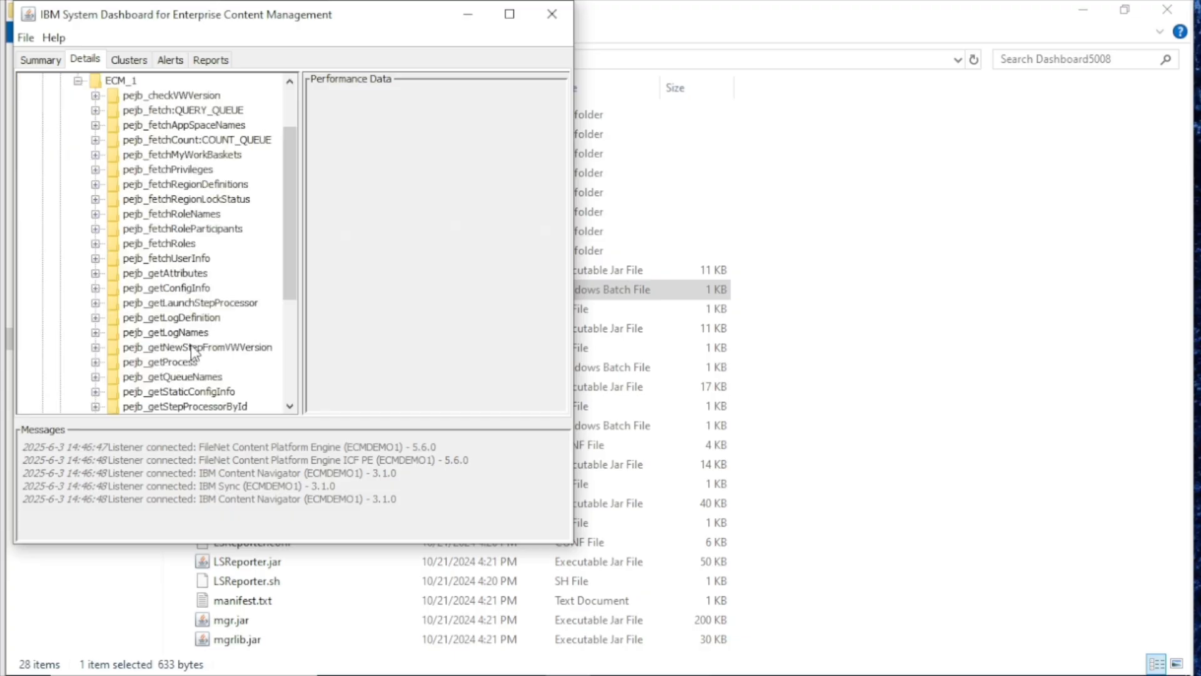
{"action": "left_click", "coordinate": [95, 376]}
{"action": "left_click", "coordinate": [161, 394]}
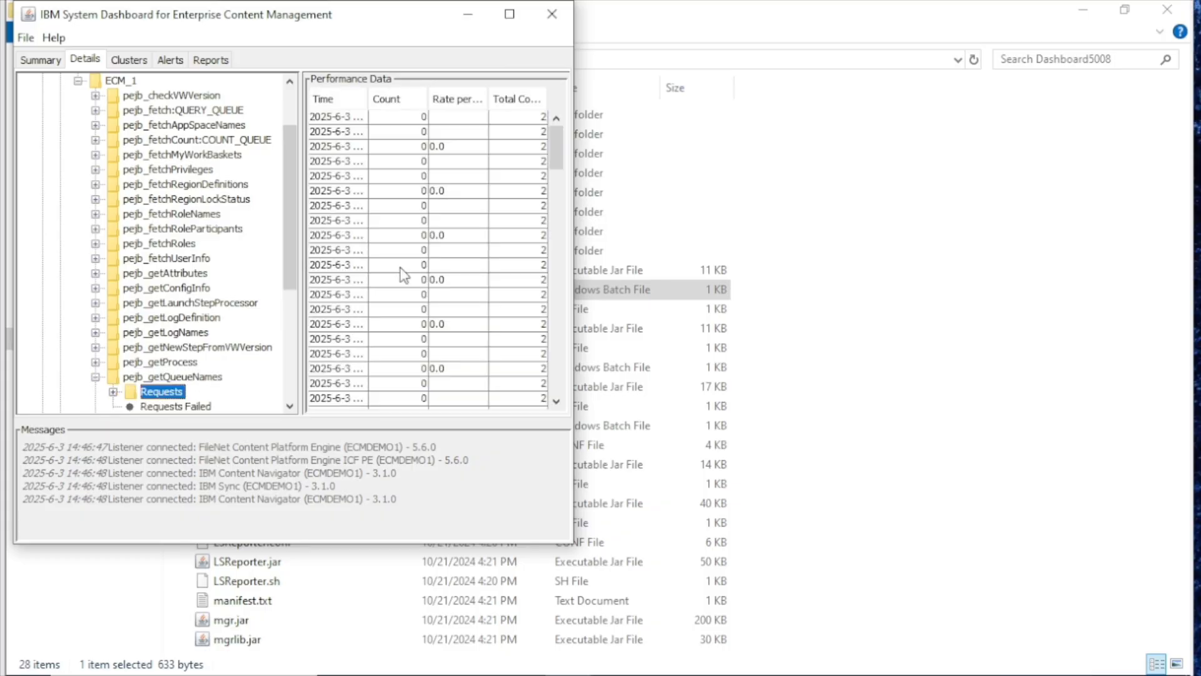
{"action": "left_click_drag", "start_coordinate": [556, 147], "coordinate": [556, 375]}
{"action": "left_click_drag", "start_coordinate": [542, 433], "coordinate": [397, 249]}
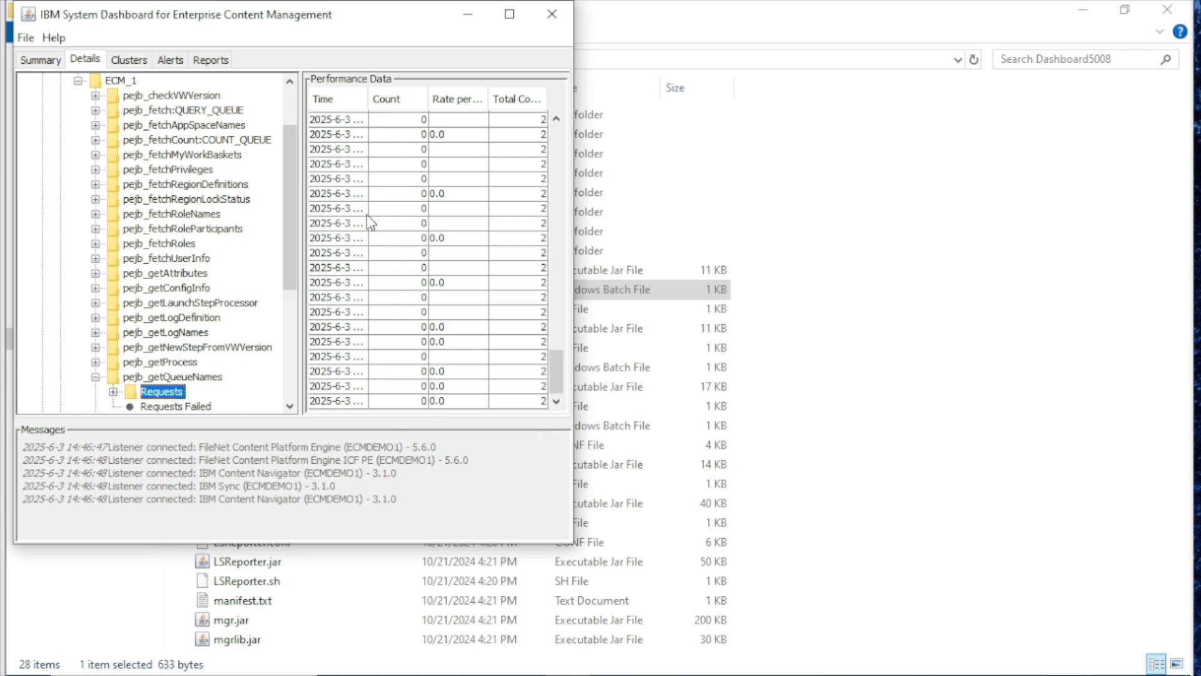
{"action": "scroll", "coordinate": [231, 270], "scroll_direction": "down", "scroll_amount": 1}
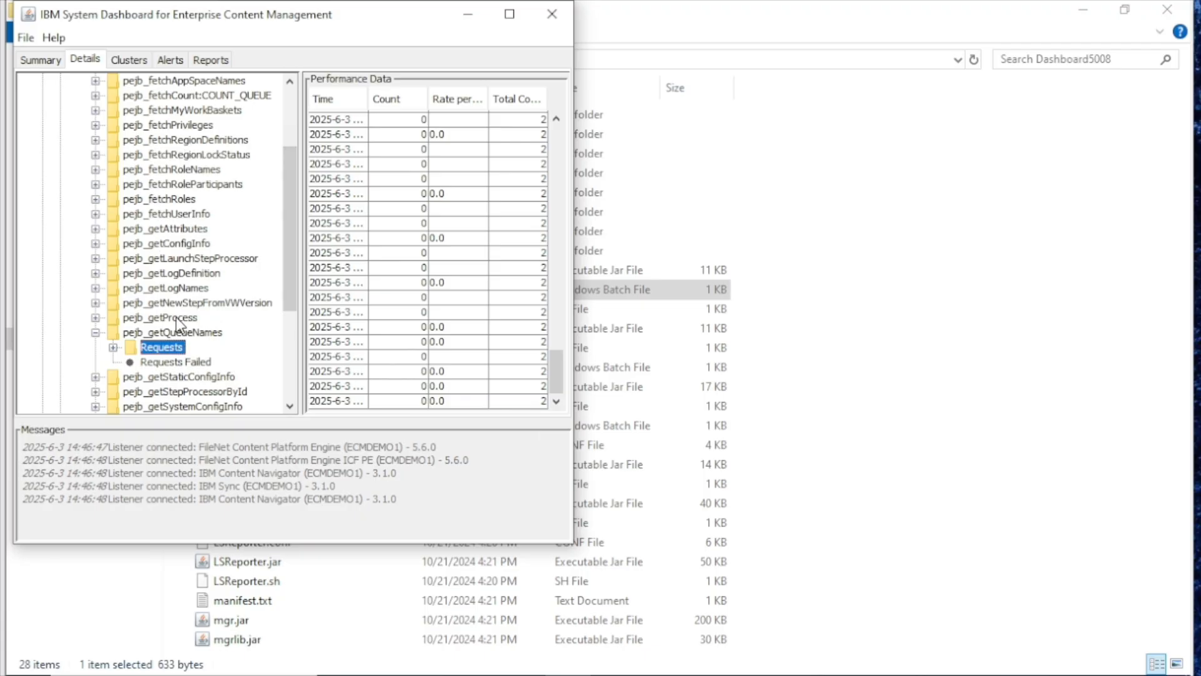
{"action": "left_click_drag", "start_coordinate": [290, 182], "coordinate": [290, 122]}
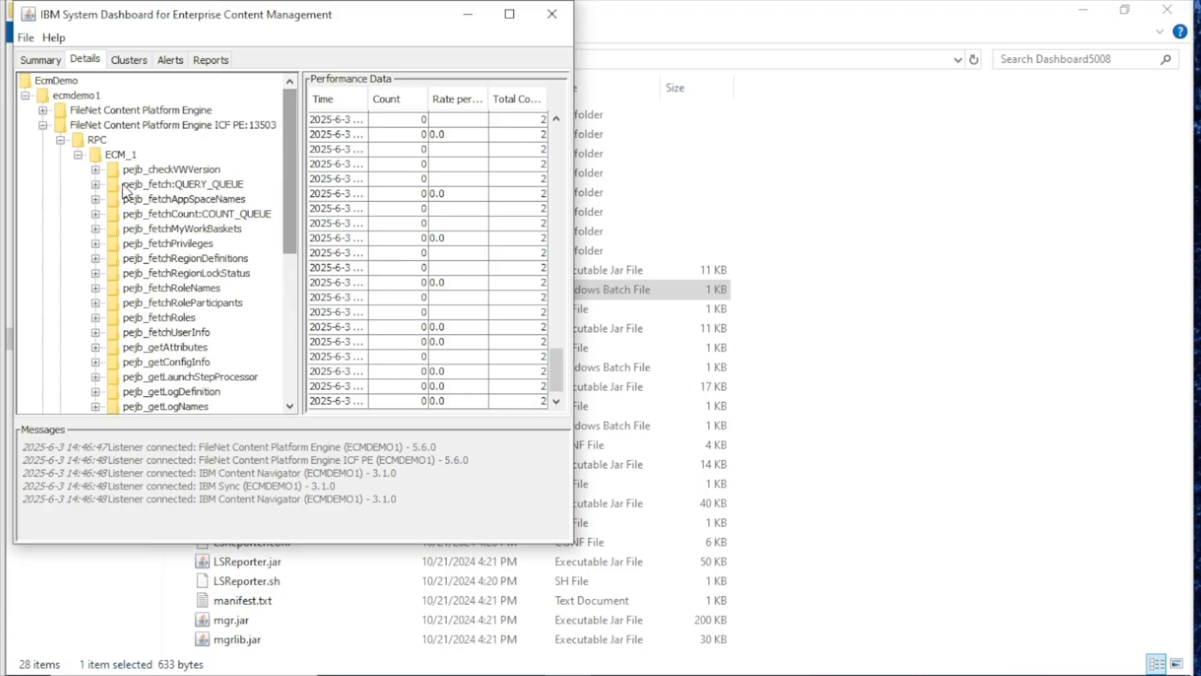
Step: Collapse the ICF PE listener, display the Environment properties of FileNet Content Platform Engine, and widen the window to read the values
{"action": "left_click", "coordinate": [43, 125]}
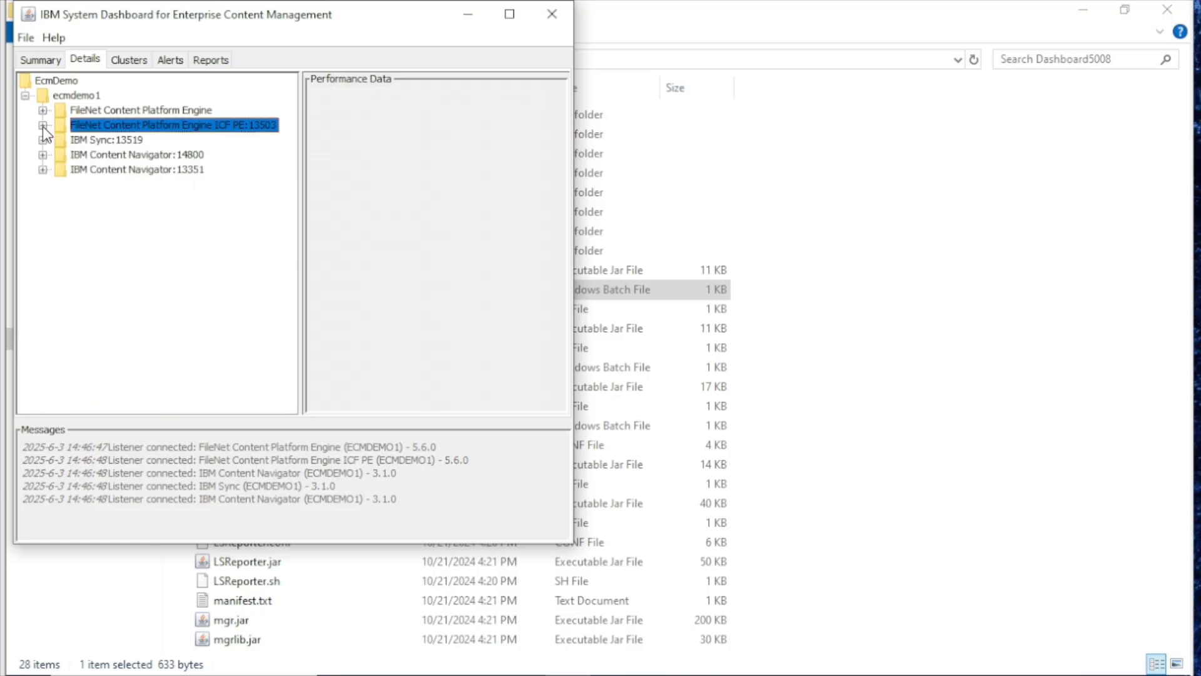
{"action": "left_click", "coordinate": [42, 110]}
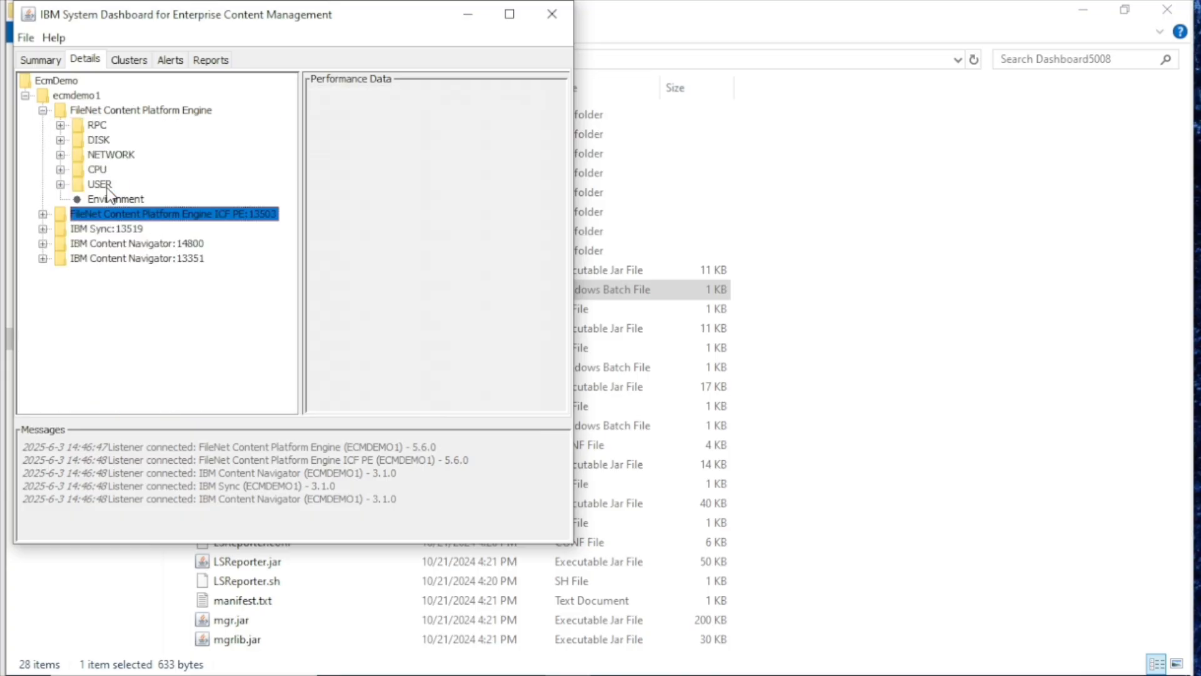
{"action": "left_click", "coordinate": [107, 198]}
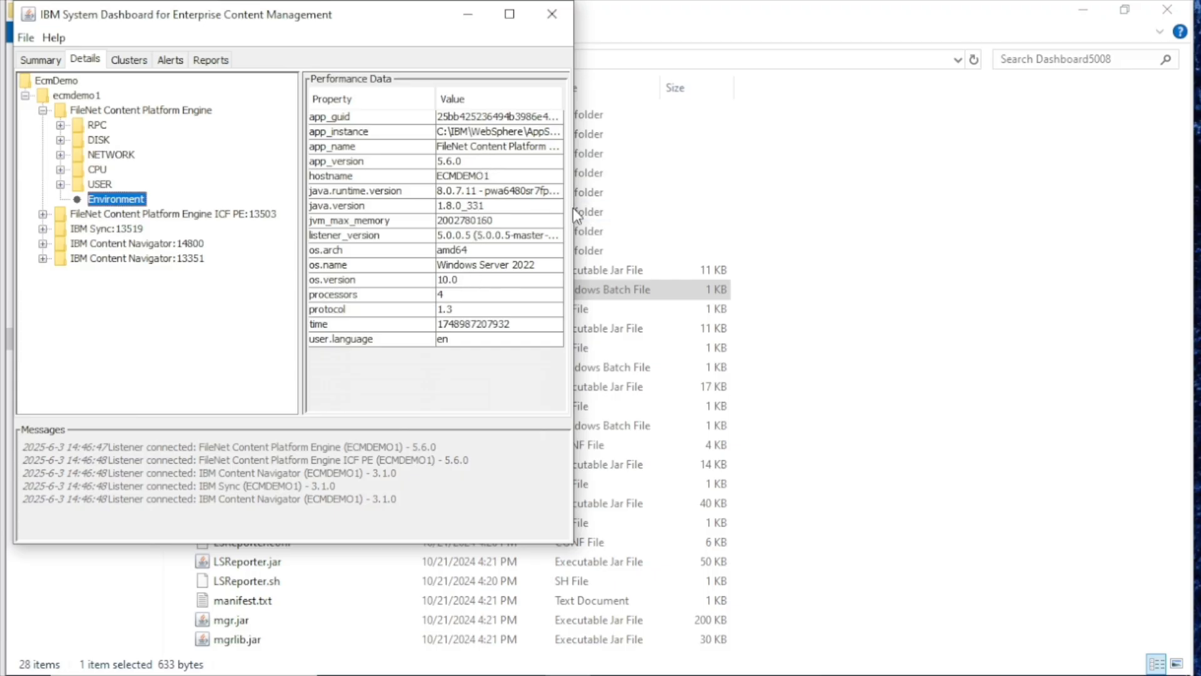
{"action": "left_click_drag", "start_coordinate": [576, 209], "coordinate": [665, 208]}
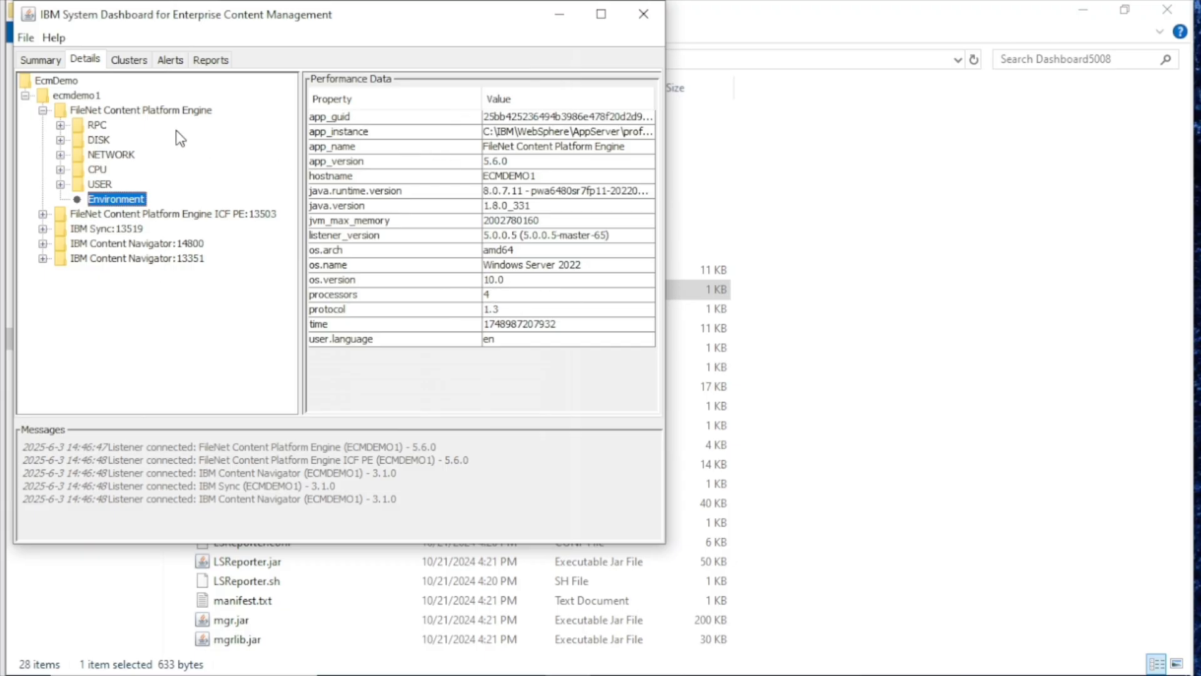
Step: Look over the dashboard's alerts and report templates, and return to the summary charts
{"action": "left_click", "coordinate": [168, 61]}
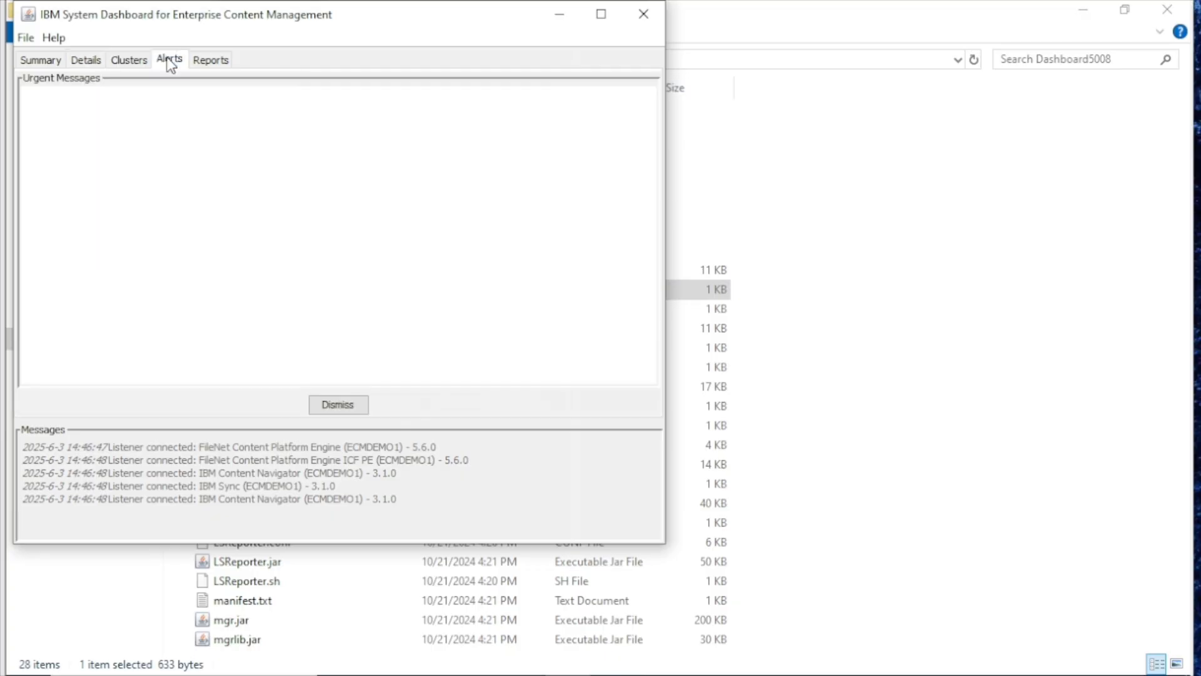
{"action": "left_click", "coordinate": [204, 62]}
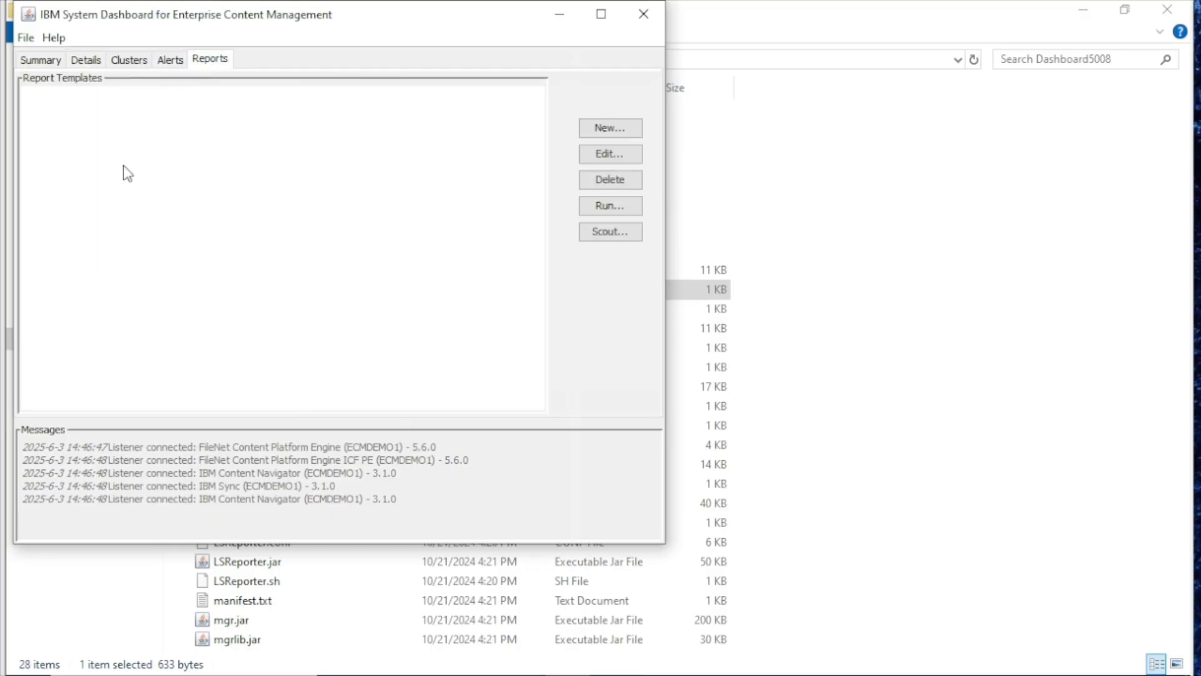
{"action": "left_click", "coordinate": [36, 62]}
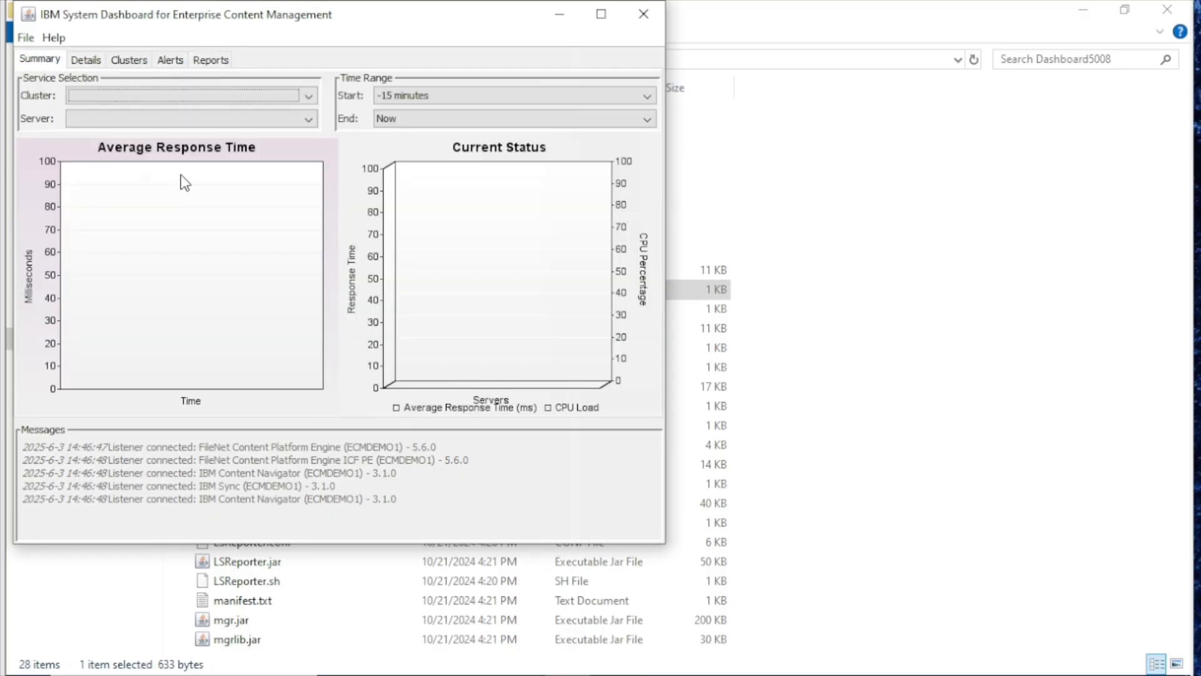